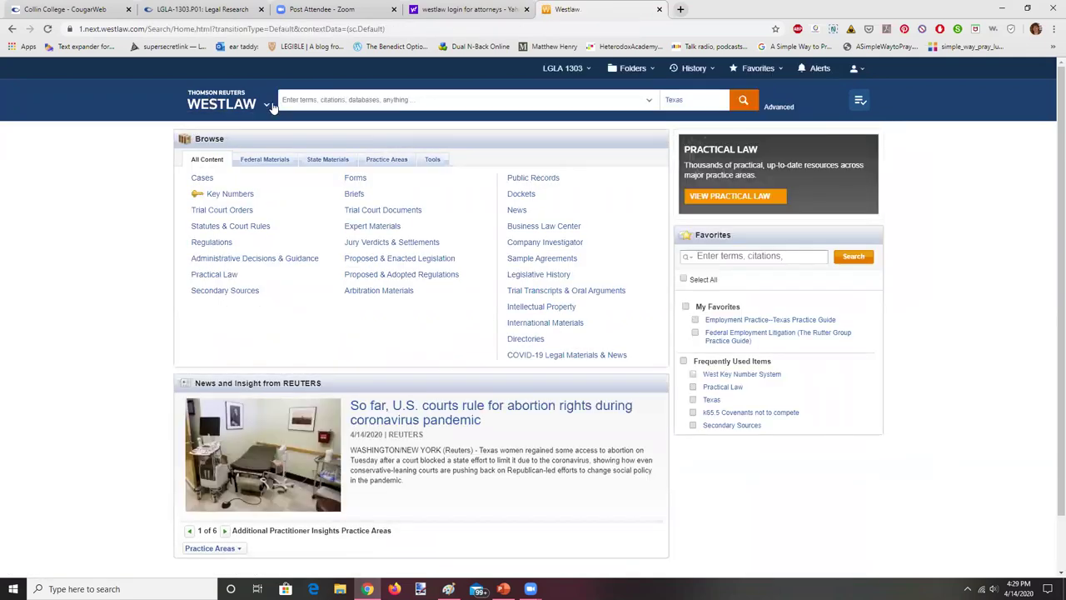
# Search Westlaw for "sheshuno" and open the case Alex Sheshunoff Management Services, L.P. v. Johnson, 209 S.W.3d 644
pyautogui.click(293, 102)
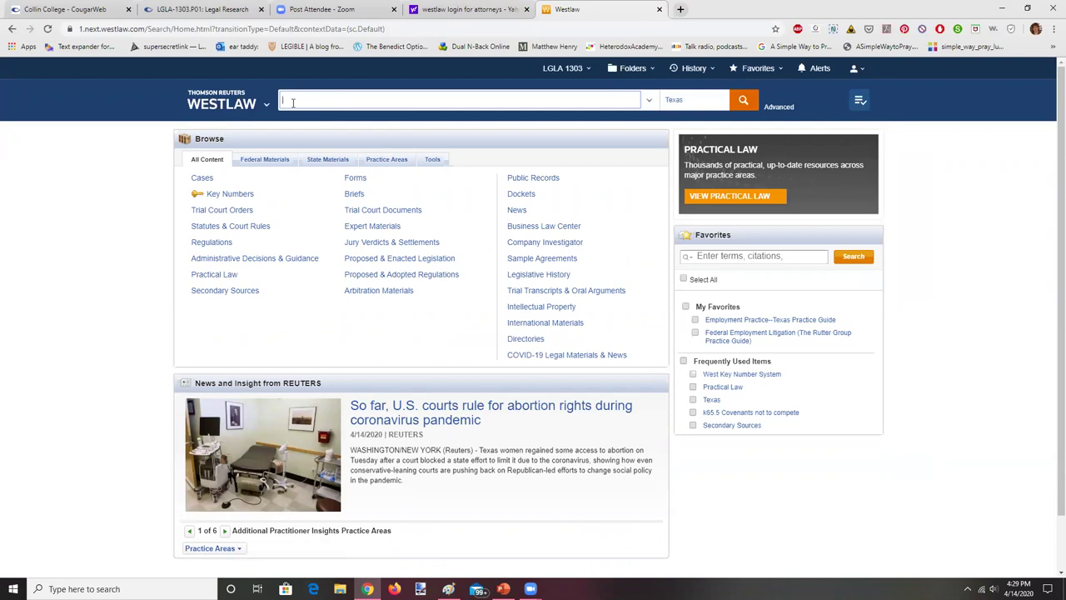
pyautogui.write('sheshuno')
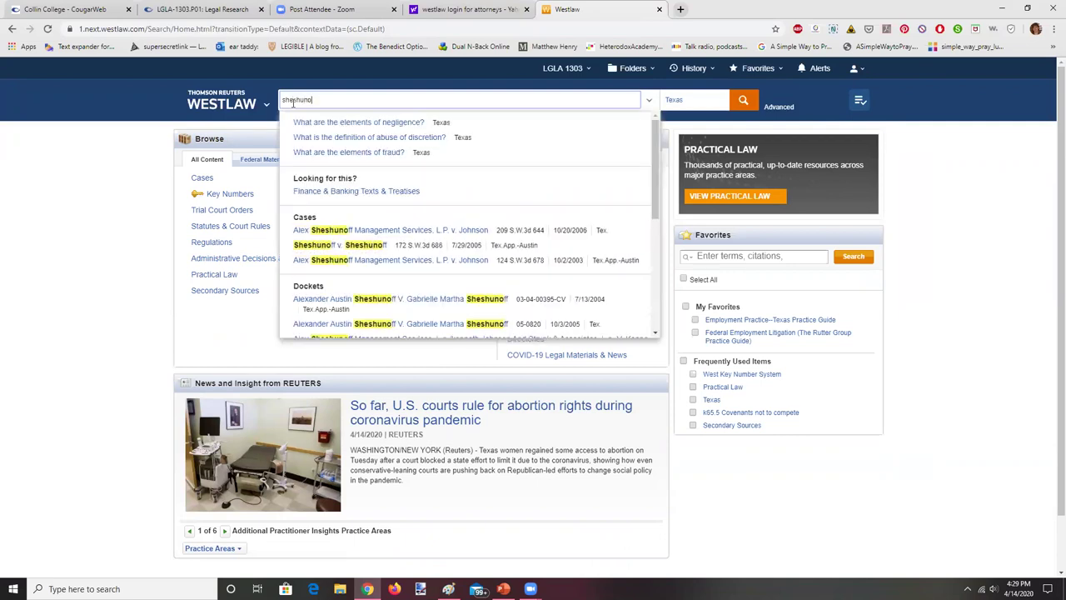
pyautogui.click(334, 234)
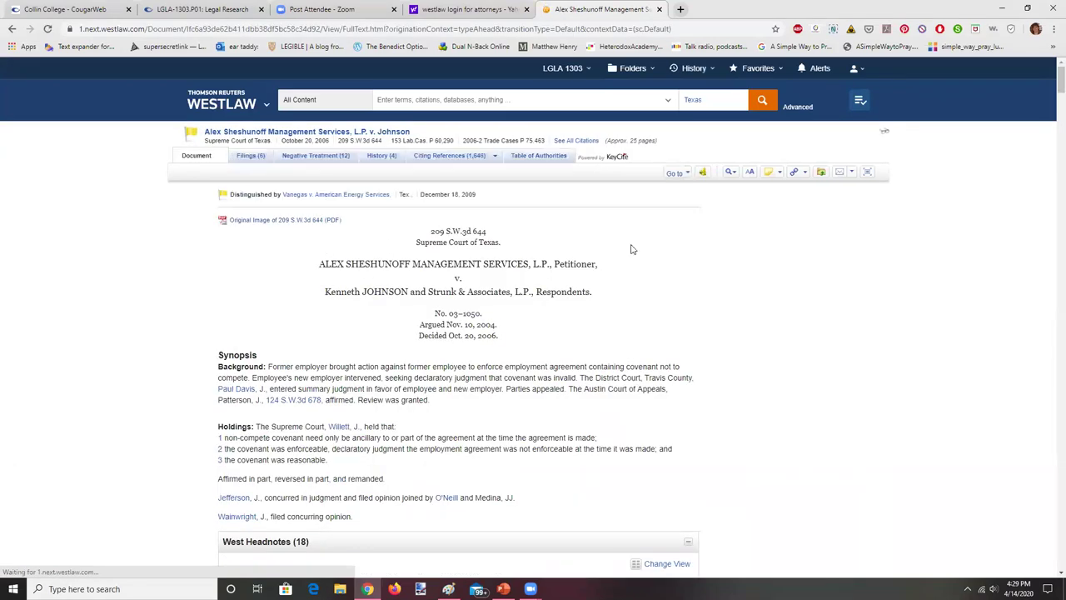
# Look through the case's West Headnotes, from the first headnote to the last one before the opinion
pyautogui.scroll(-4, 1051, 90)
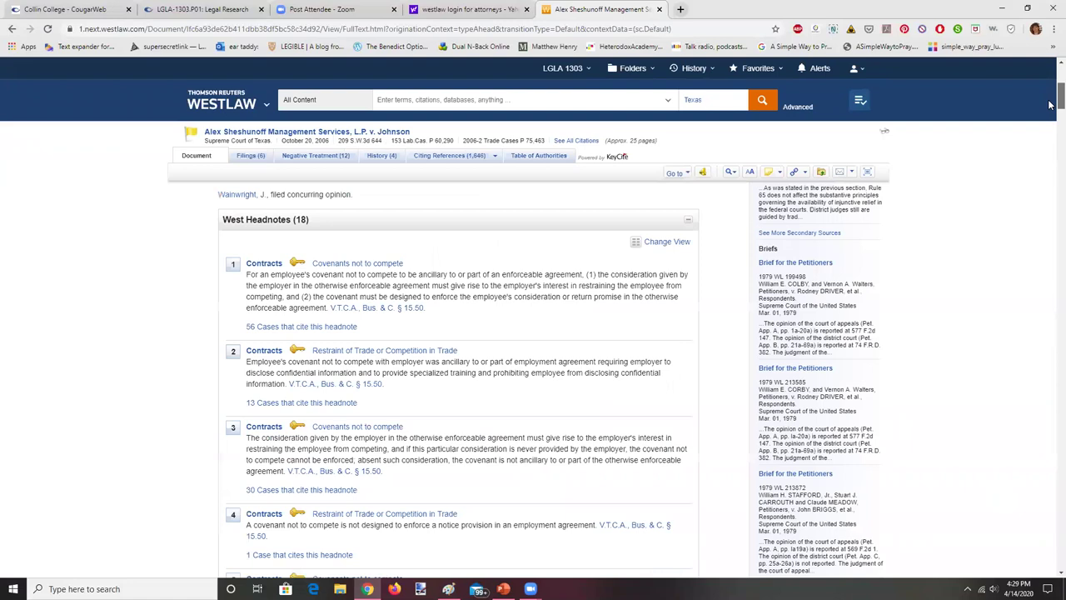
pyautogui.scroll(-1, 1051, 104)
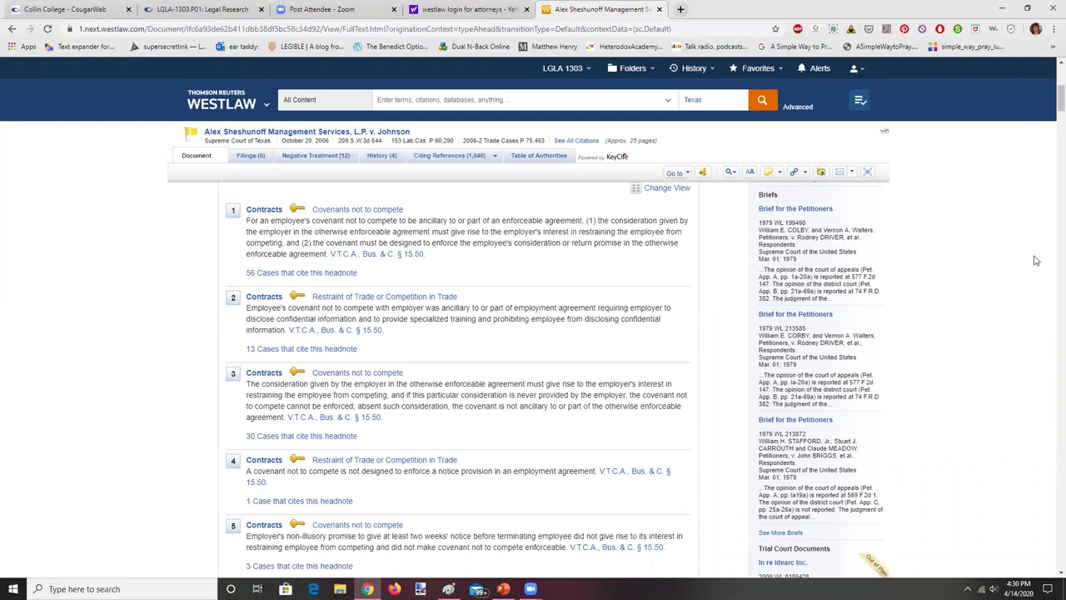
pyautogui.scroll(-3, 1052, 108)
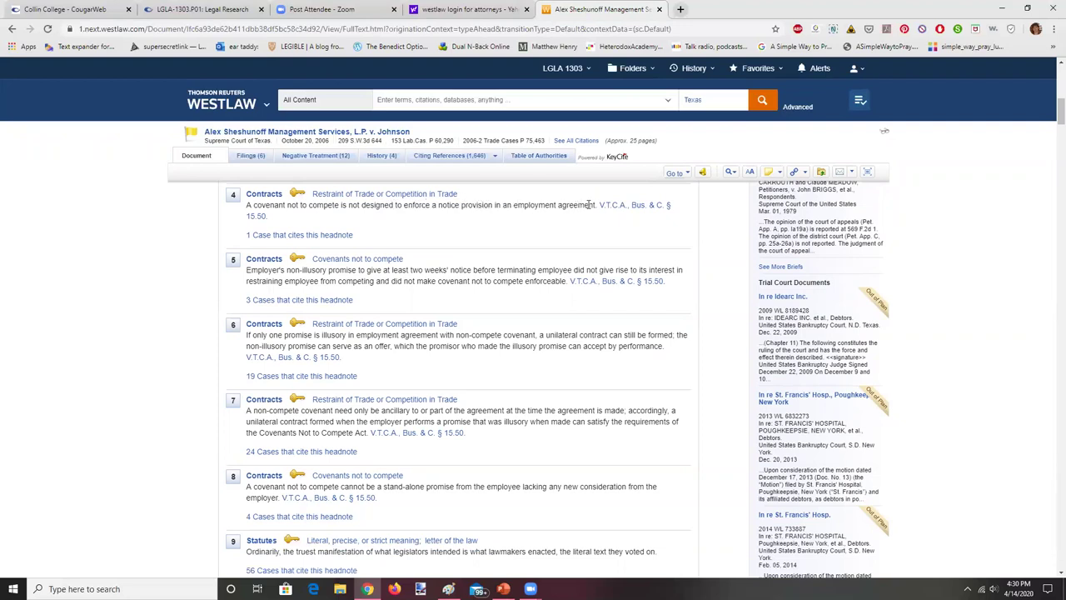
pyautogui.moveTo(1051, 123); pyautogui.dragTo(1051, 164)
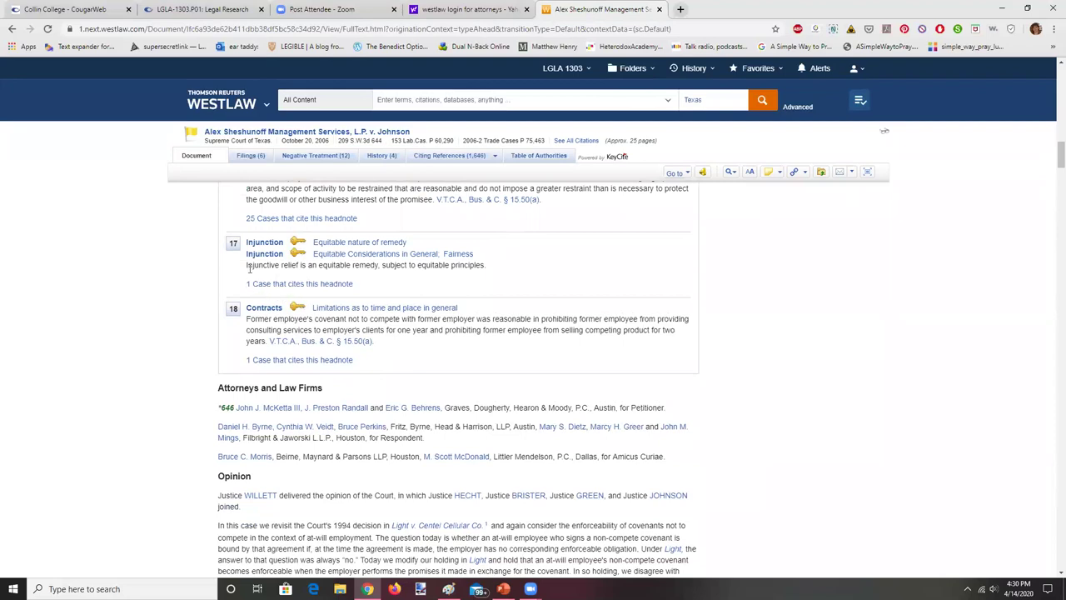
# Go to the passage of the opinion that discusses headnote 13, and return from it to the headnote
pyautogui.moveTo(1052, 165); pyautogui.dragTo(1051, 144)
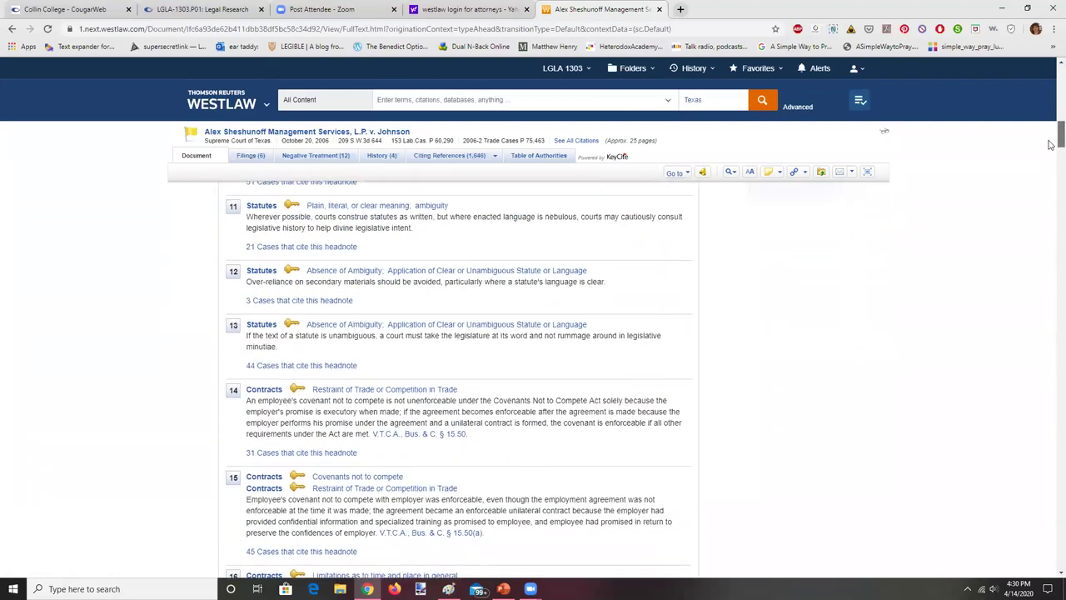
pyautogui.click(234, 326)
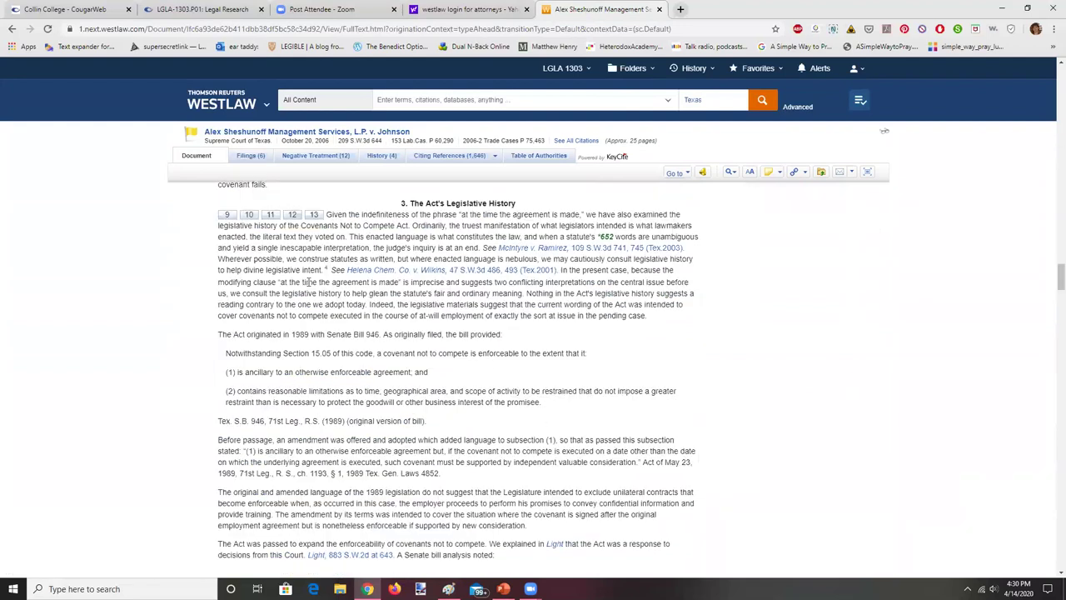
pyautogui.click(314, 215)
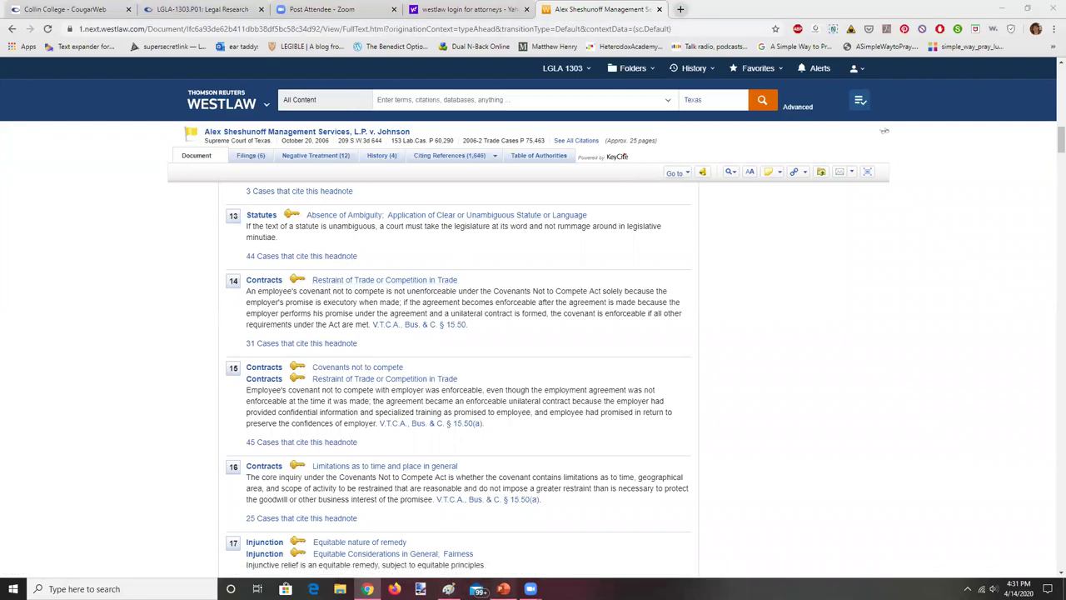
# Switch to PowerPoint, open the key number topics PDF linked on the "What are Headnotes?" slide in slide show, and browse its digest topics
pyautogui.click(503, 589)
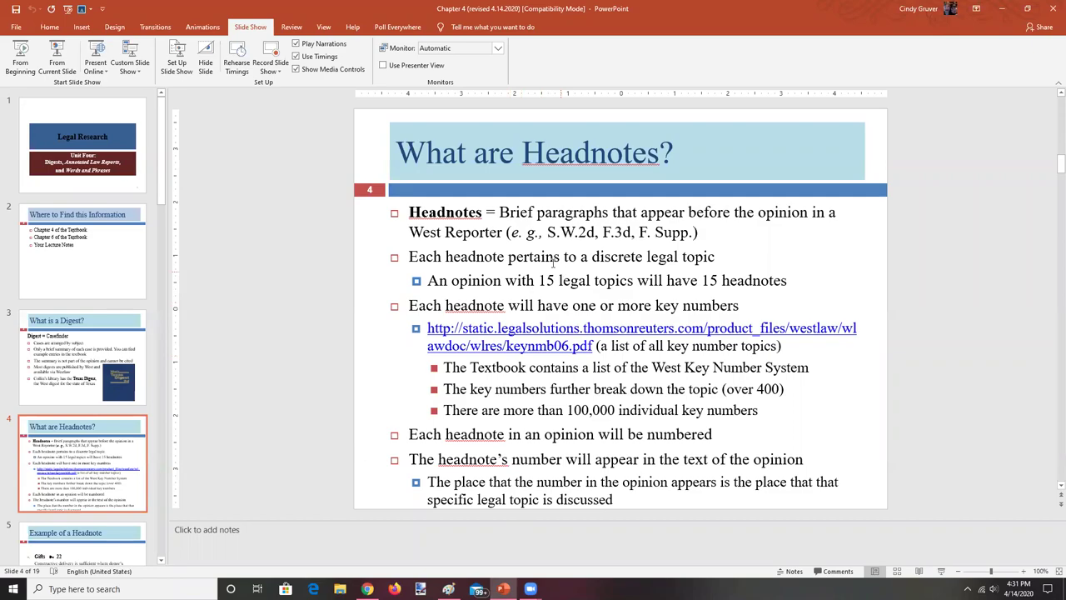
pyautogui.click(56, 65)
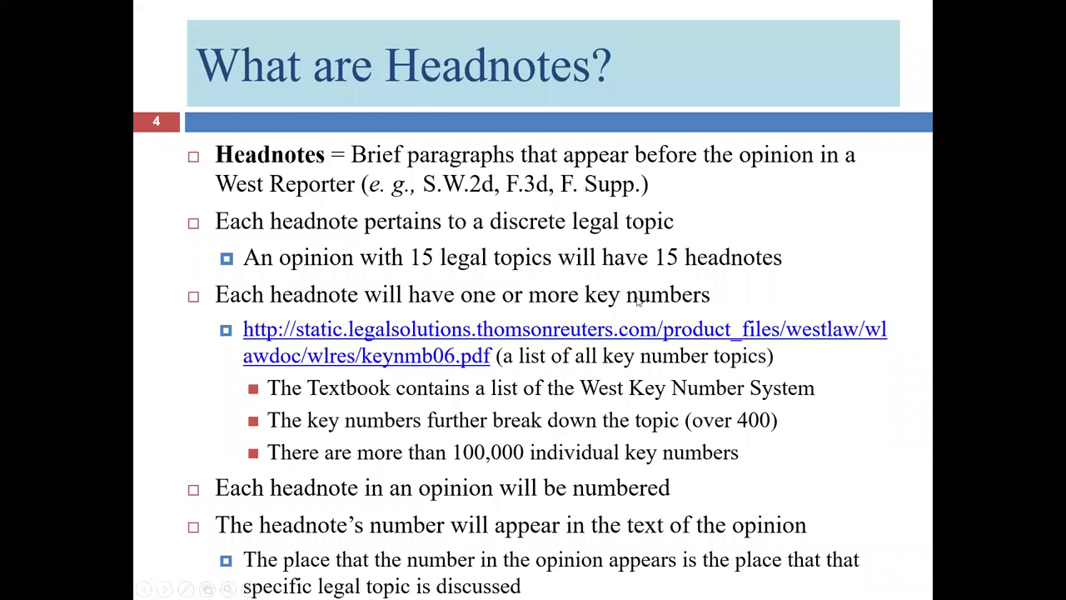
pyautogui.click(510, 331)
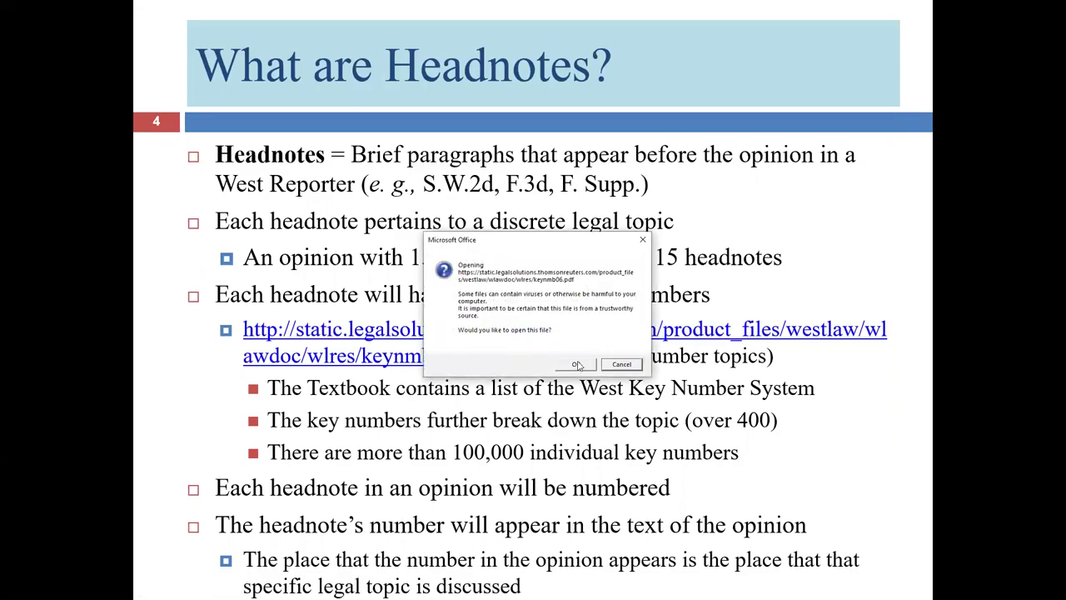
pyautogui.click(577, 365)
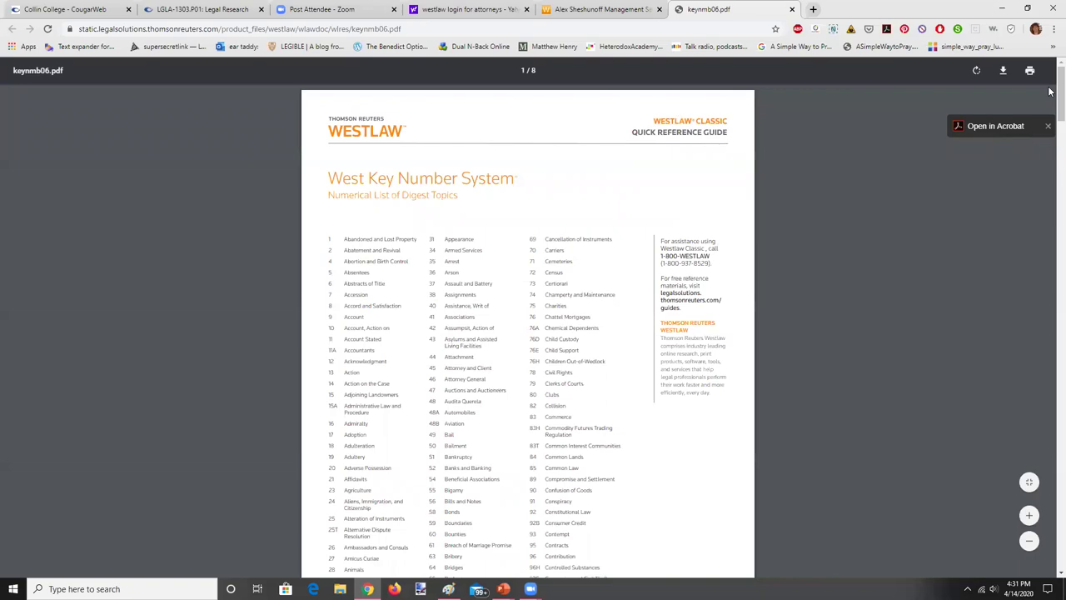
pyautogui.moveTo(1051, 92); pyautogui.dragTo(1050, 350)
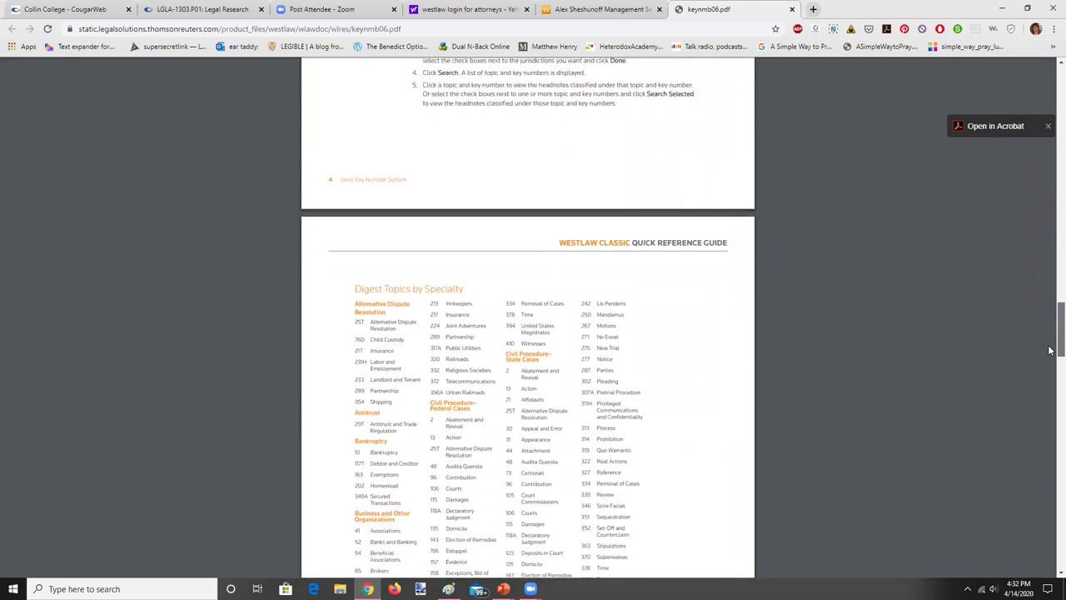
pyautogui.moveTo(1050, 350); pyautogui.dragTo(1050, 418)
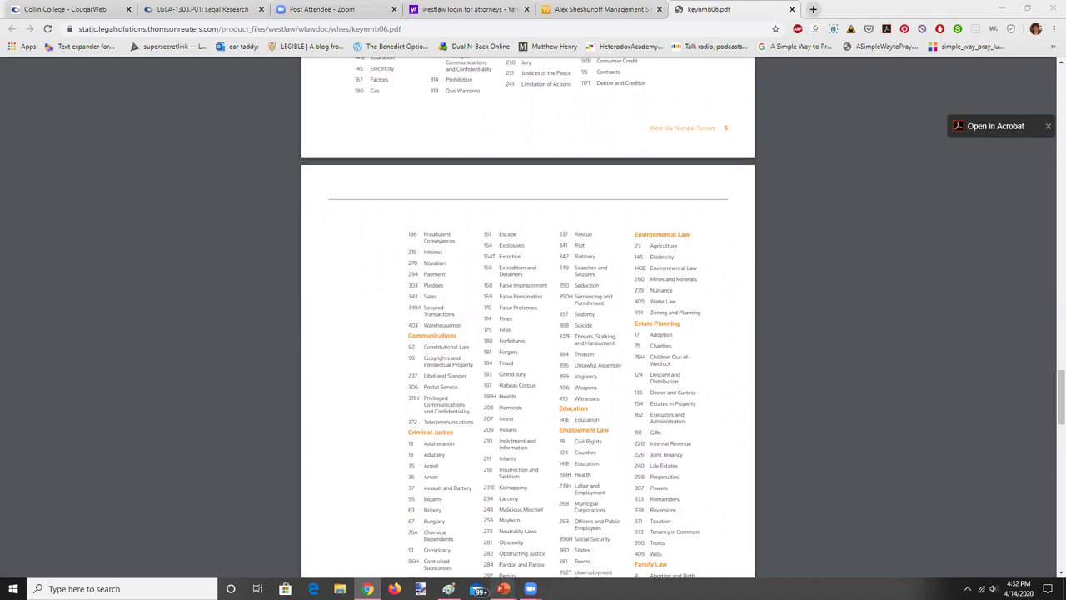
# Return to the running PowerPoint slide show and end it on the "What are Headnotes?" slide
pyautogui.moveTo(503, 589)
pyautogui.click(543, 566)
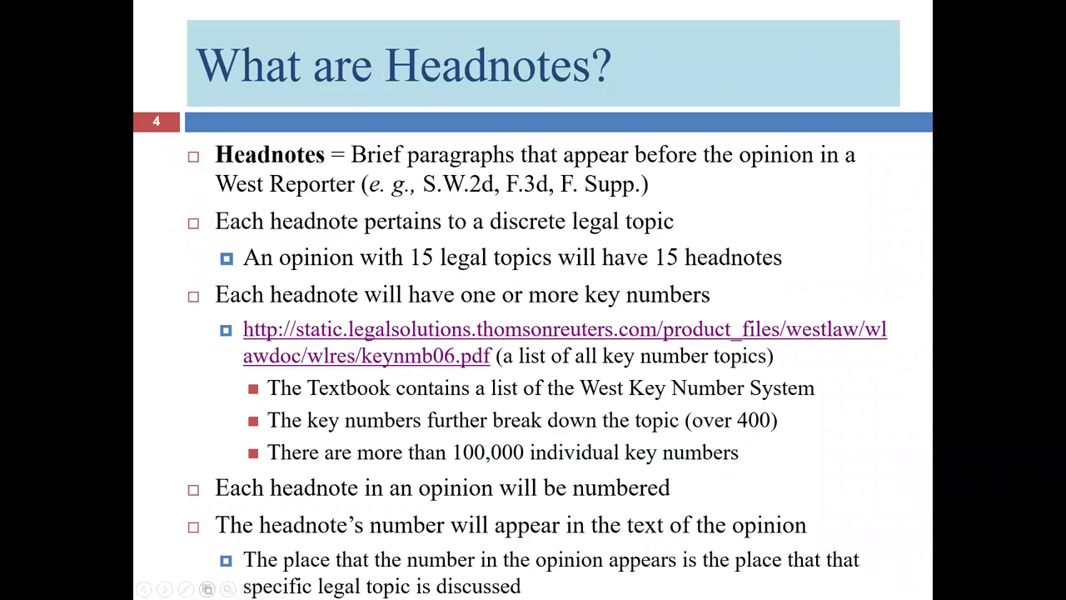
pyautogui.click(247, 588)
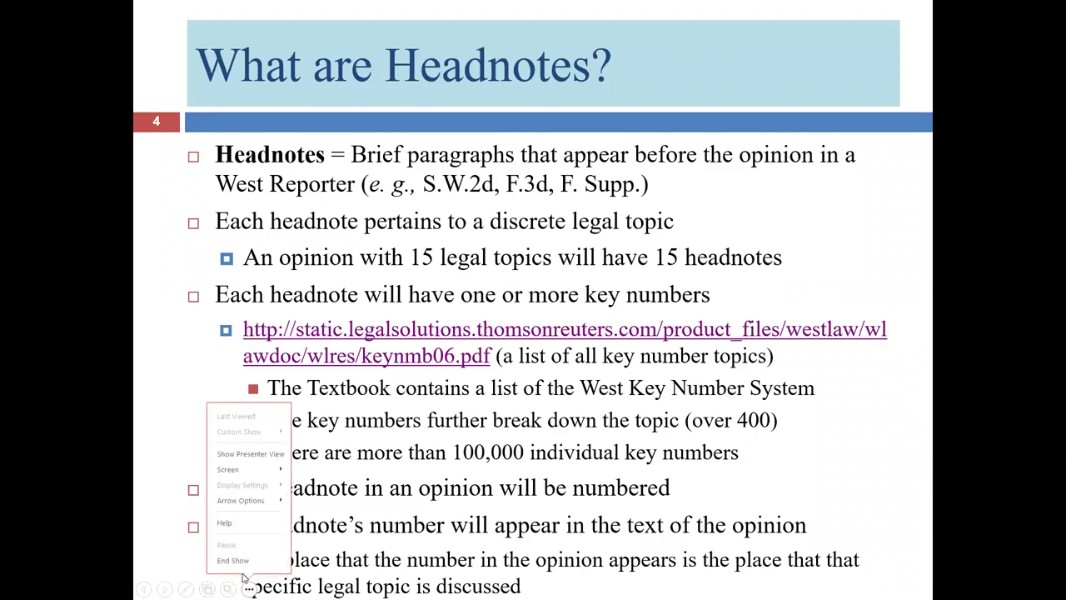
pyautogui.click(237, 560)
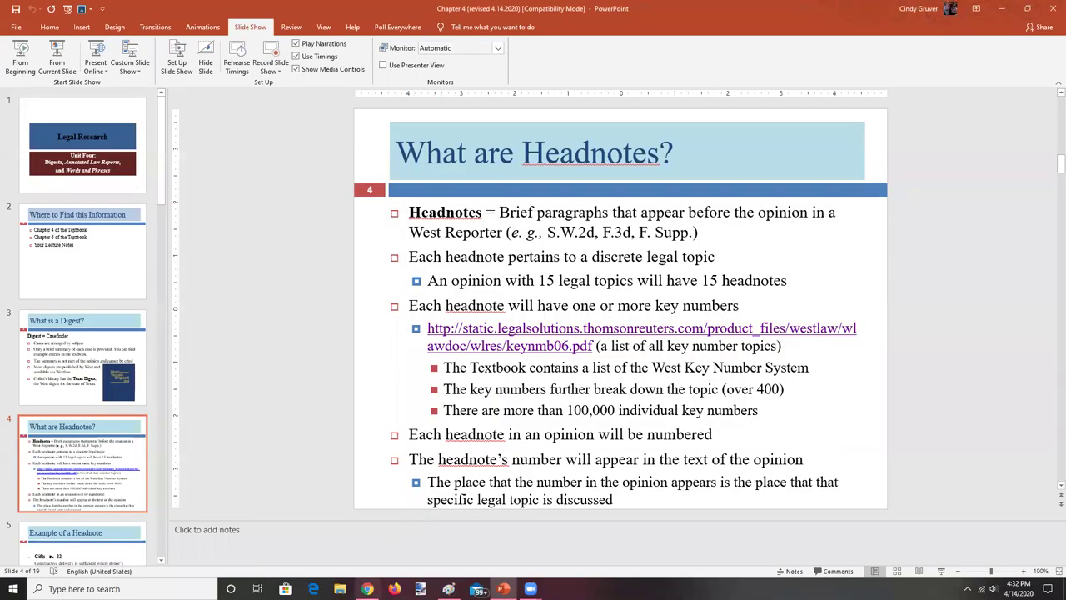
# Switch to Chrome's Sheshunoff case, view the Contracts topic linked from headnote 14, and return to the case
pyautogui.click(367, 589)
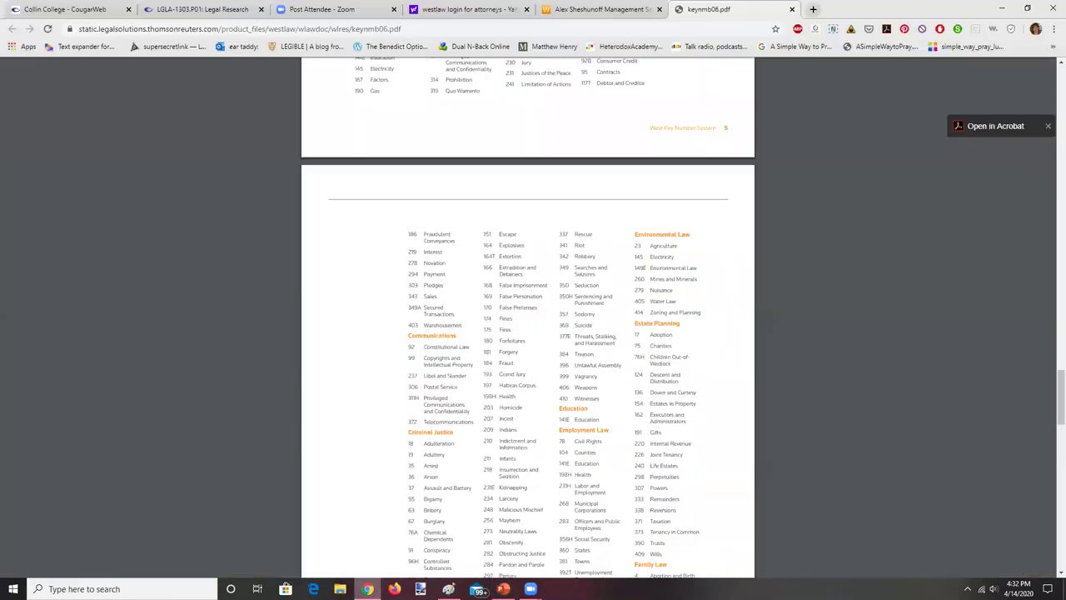
pyautogui.click(587, 10)
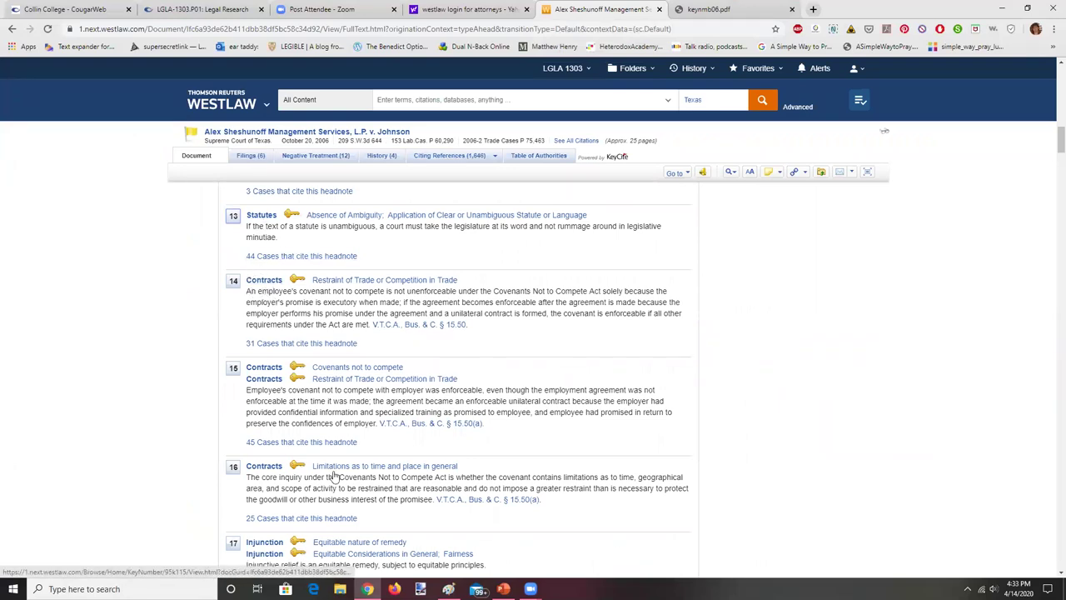
pyautogui.click(264, 280)
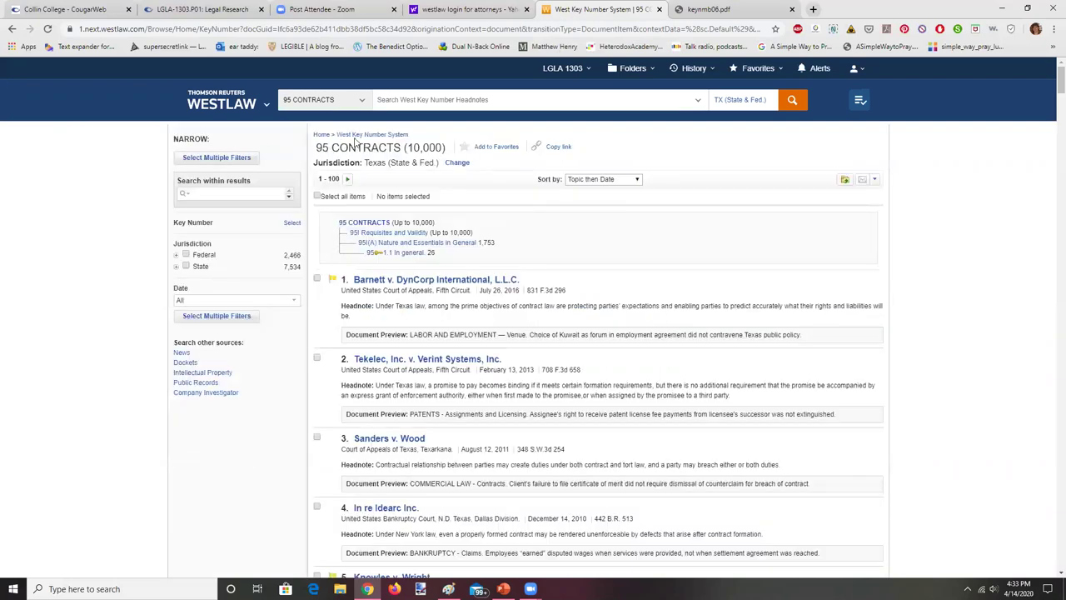
pyautogui.click(11, 30)
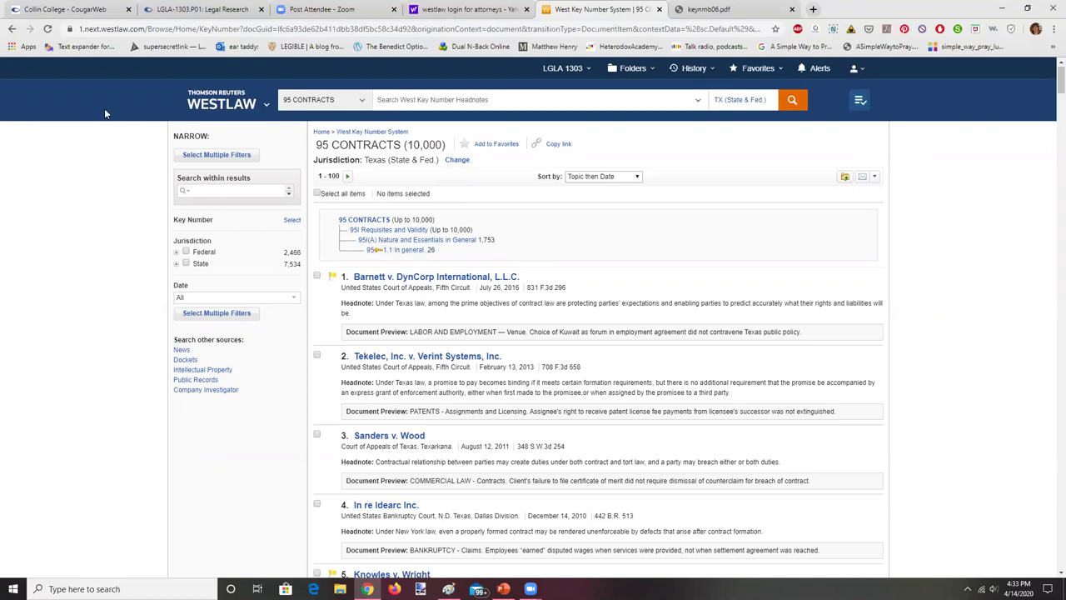
pyautogui.click(11, 30)
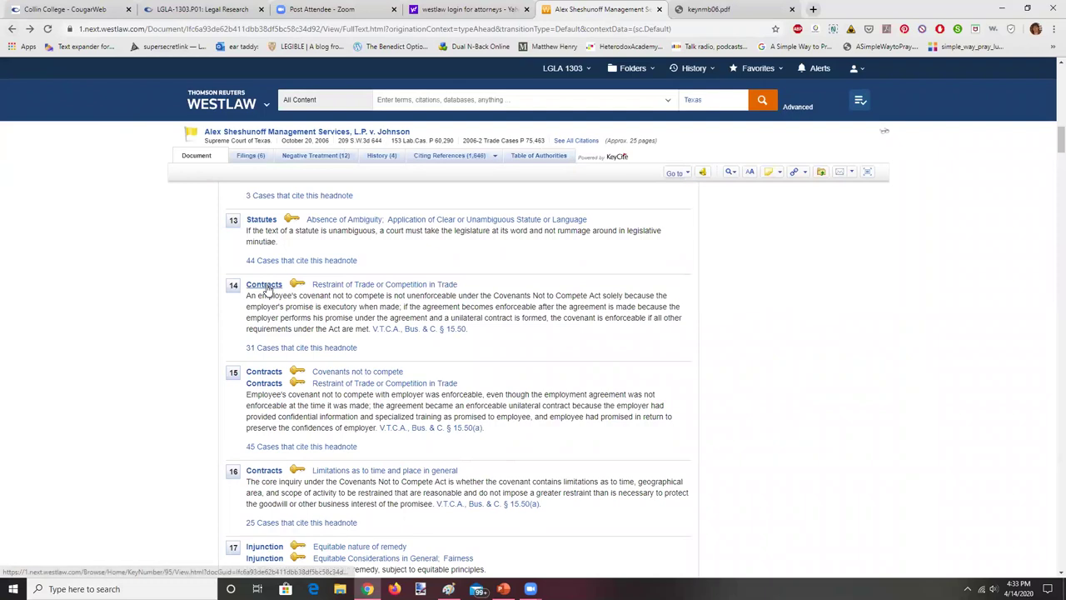
# View the cases under headnote 14's "Restraint of Trade or Competition in Trade" key number and return to the case
pyautogui.click(328, 286)
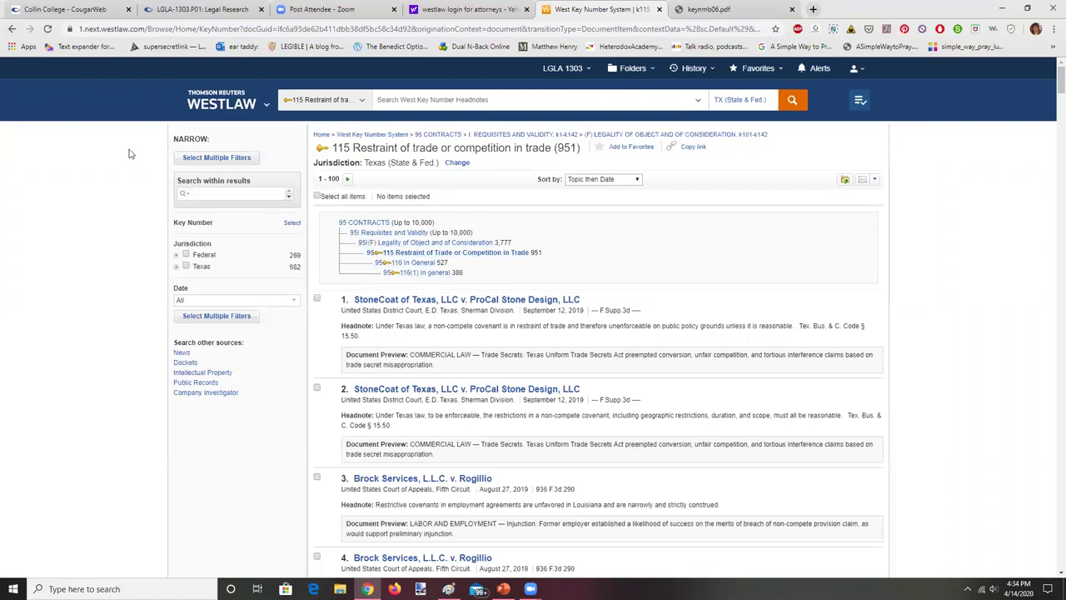
pyautogui.click(11, 29)
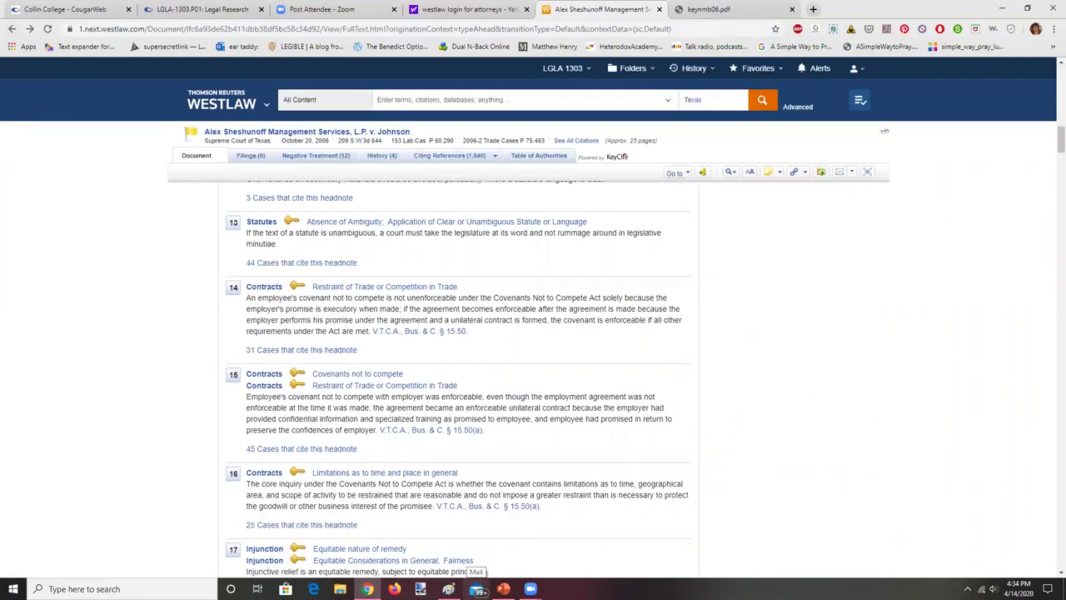
# Check the PowerPoint slide briefly, return to the case in Chrome, and open the Statutes topic from headnote 13
pyautogui.click(503, 589)
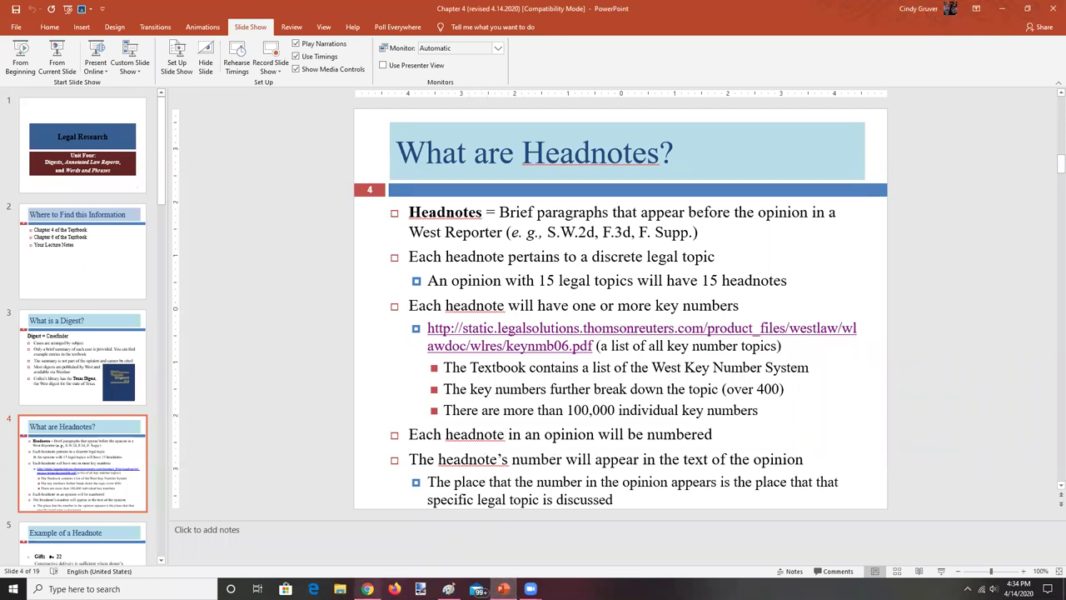
pyautogui.click(367, 589)
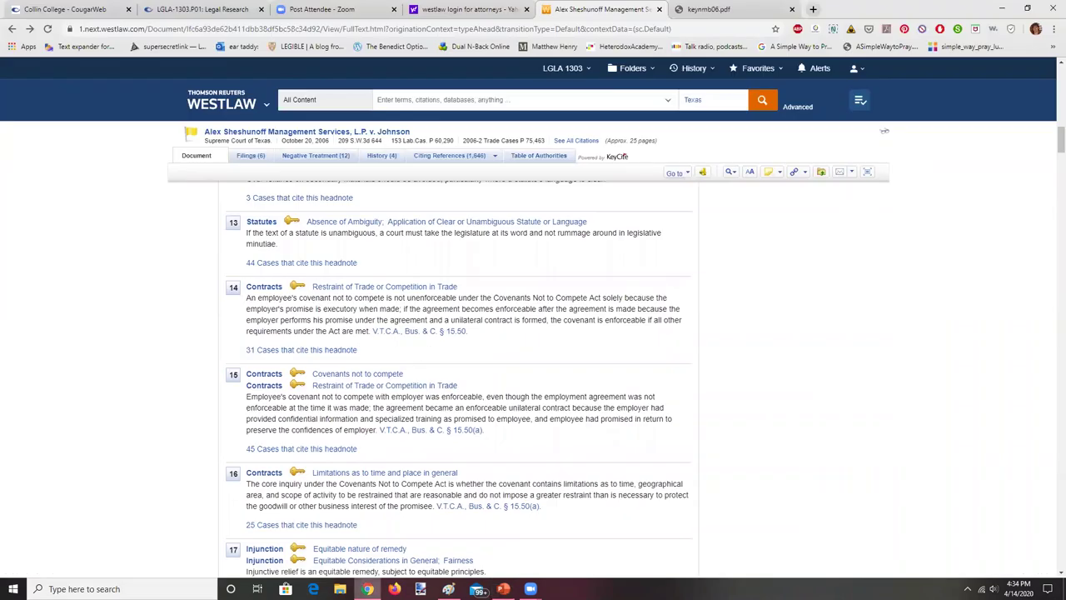
pyautogui.click(260, 223)
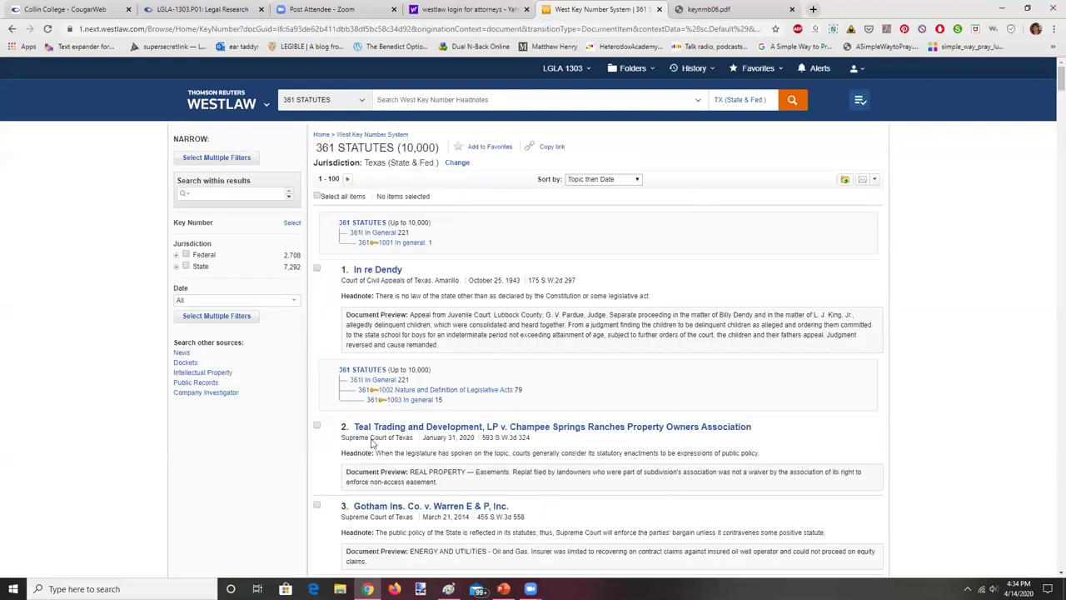
# Switch to PowerPoint and advance through "Example of a Headnote" to the "How Headnotes are Useful" slide
pyautogui.click(503, 589)
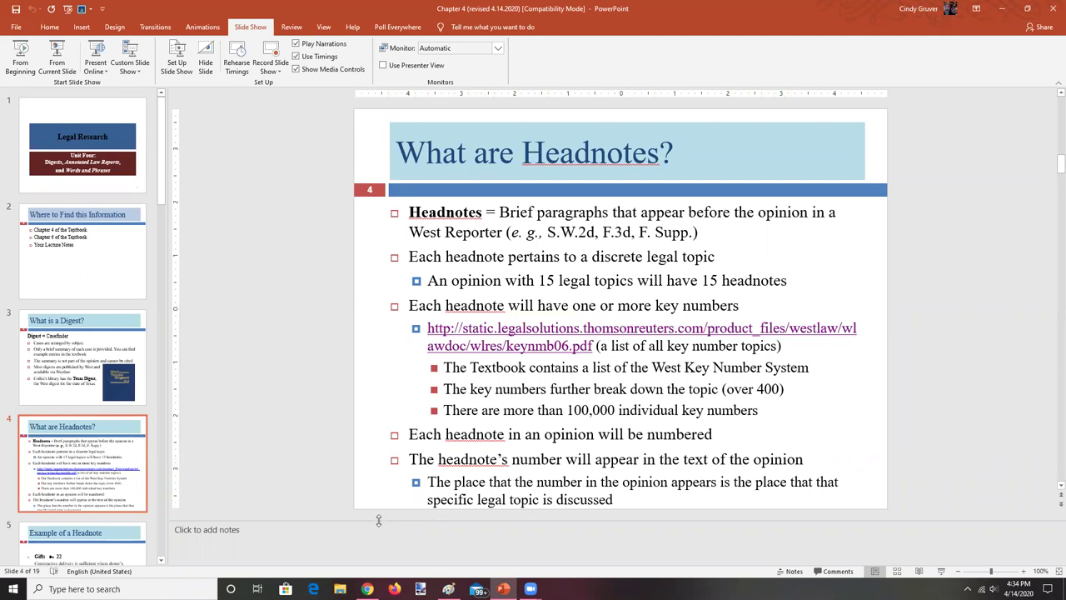
pyautogui.scroll(-1, 1051, 492)
pyautogui.click(1051, 504)
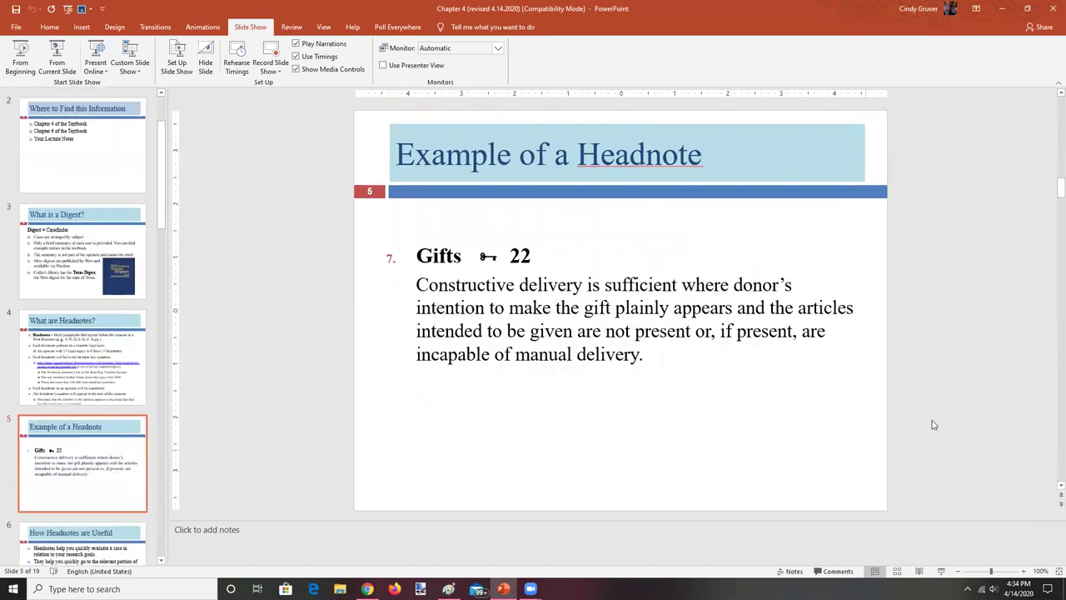
pyautogui.click(1051, 505)
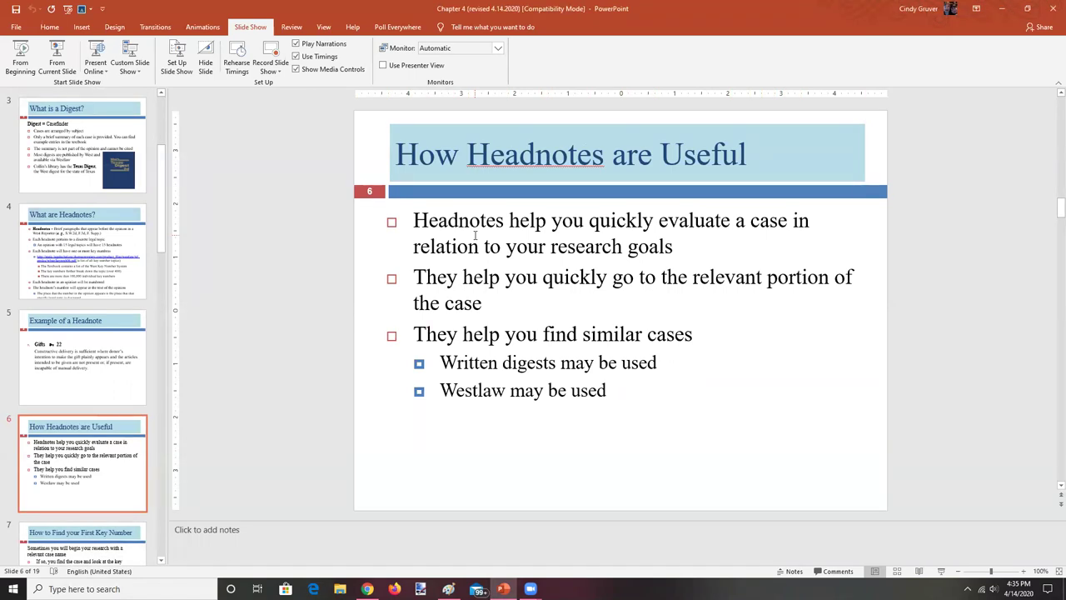
# Switch to Chrome, return from the Statutes topic to the Sheshunoff case, and show its first West Headnotes
pyautogui.click(368, 589)
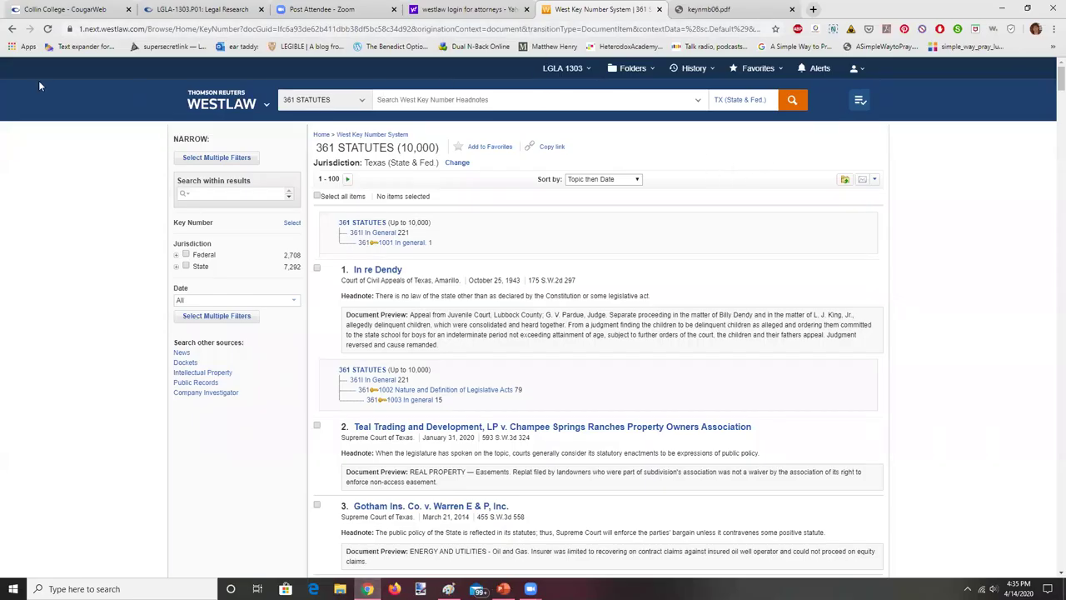
pyautogui.click(10, 29)
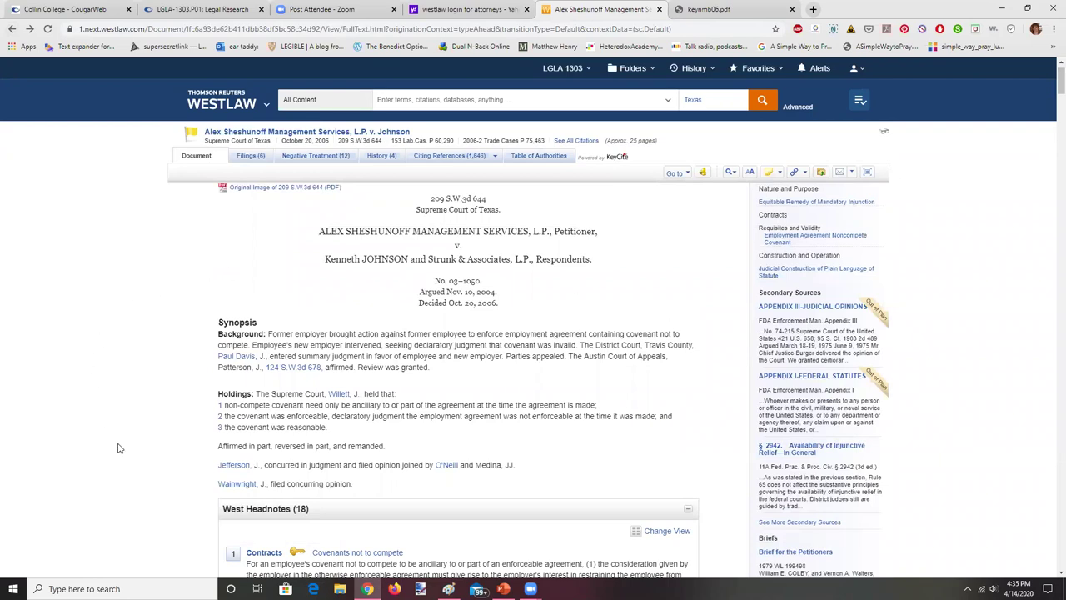
pyautogui.moveTo(1051, 95); pyautogui.dragTo(1051, 108)
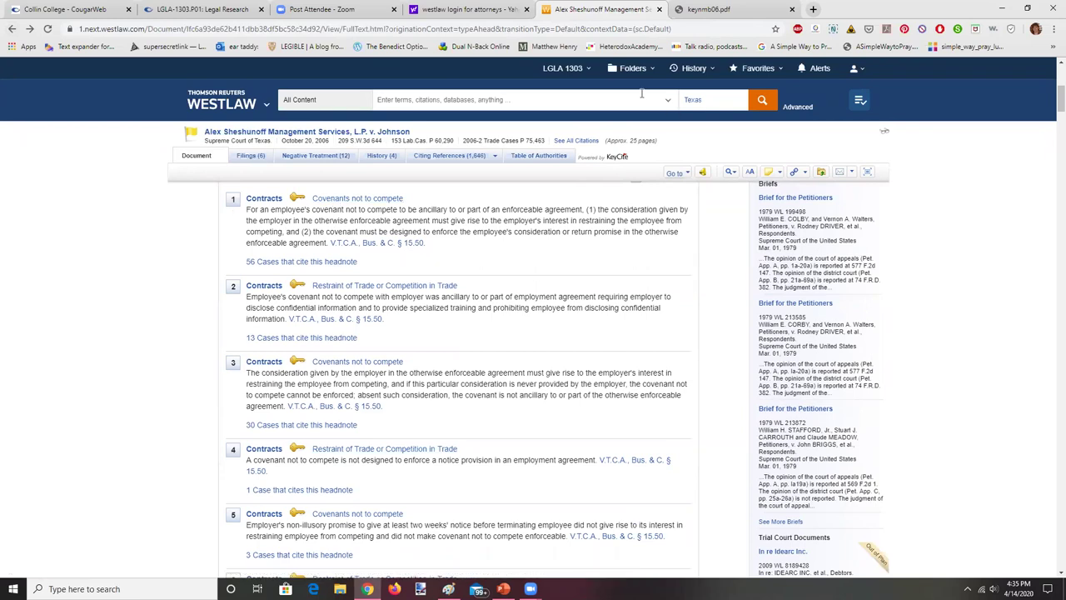
# Review the Sheshunoff case's synopsis and first headnotes, and switch to PowerPoint's "How Headnotes are Useful" slide
pyautogui.moveTo(1051, 108); pyautogui.dragTo(1051, 104)
pyautogui.scroll(4, 1051, 105)
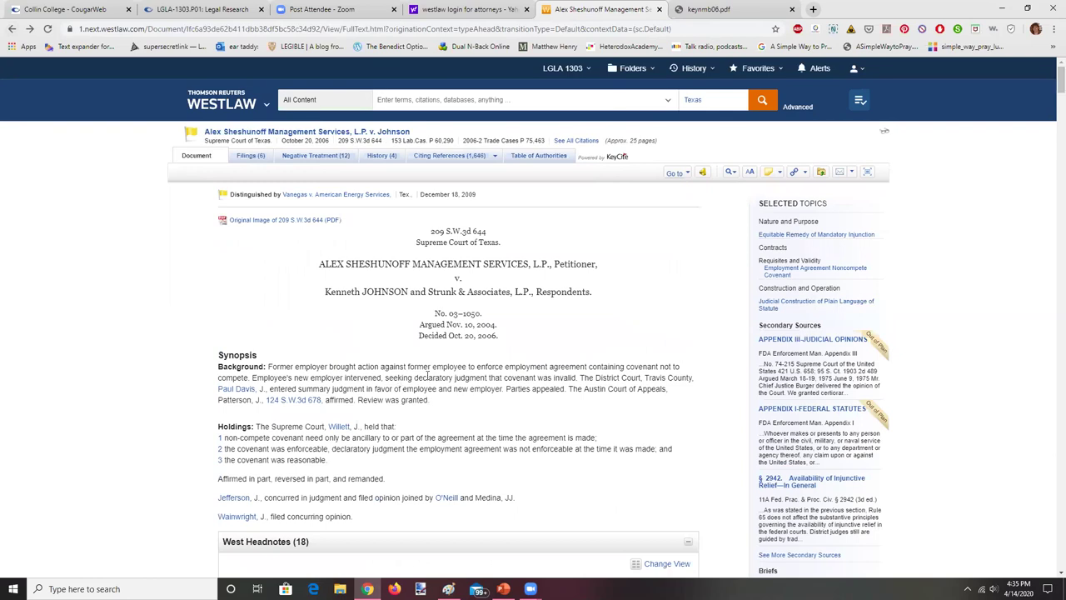
pyautogui.scroll(-5, 323, 507)
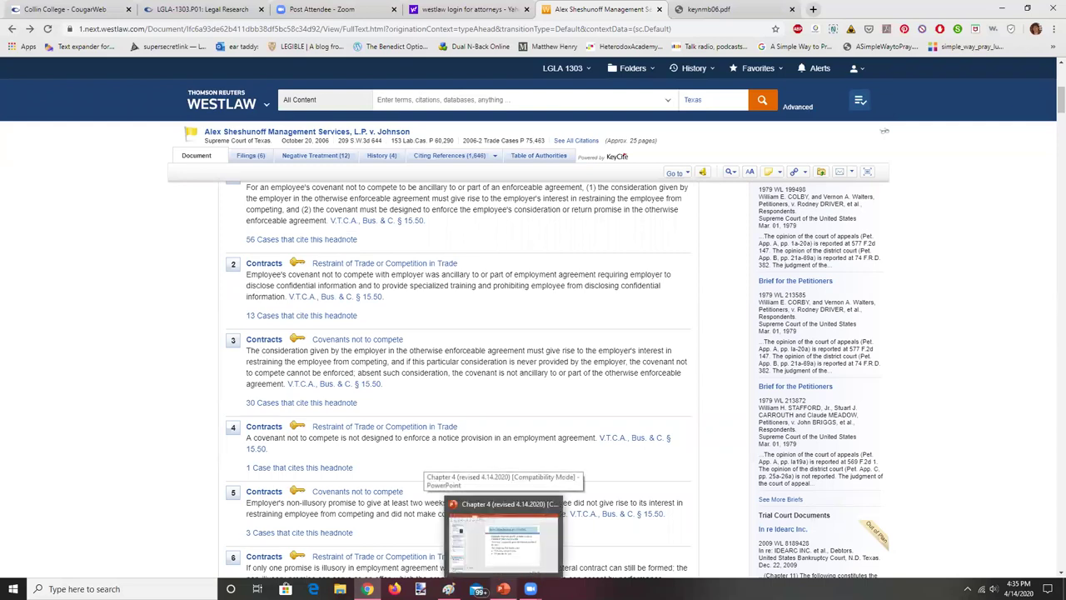
pyautogui.click(503, 589)
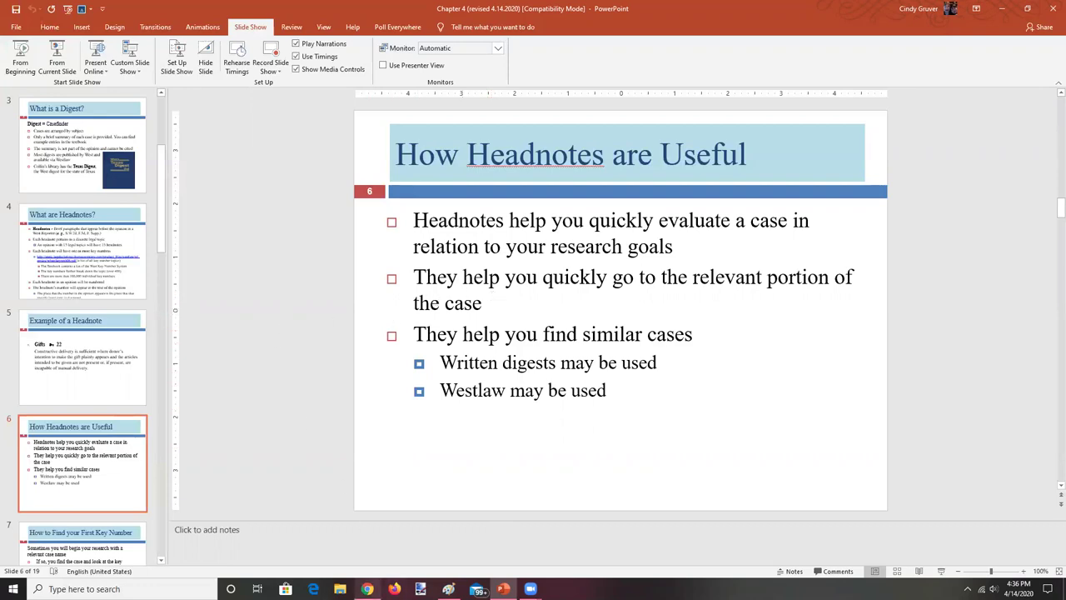
# Switch to Chrome, go from headnote 3 to its passage in the opinion, and select that whole paragraph
pyautogui.click(367, 589)
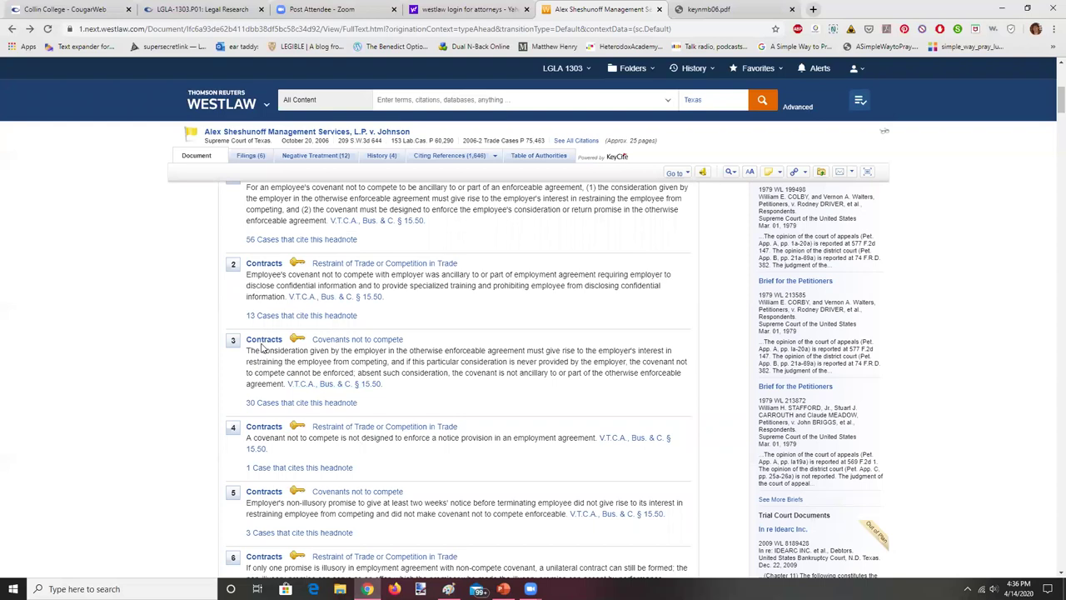
pyautogui.click(232, 343)
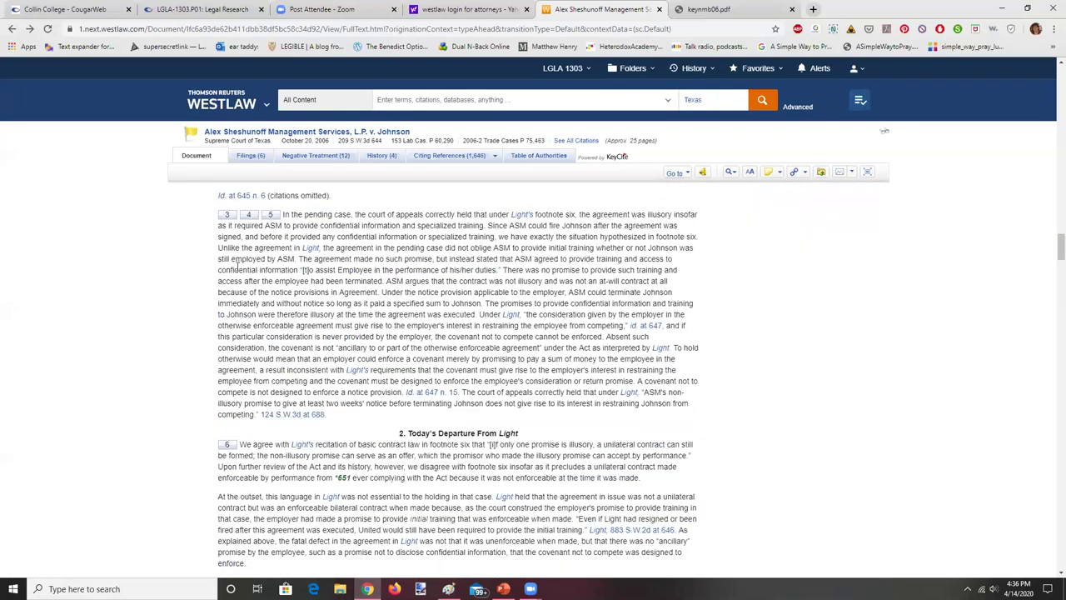
pyautogui.moveTo(284, 215); pyautogui.dragTo(354, 435)
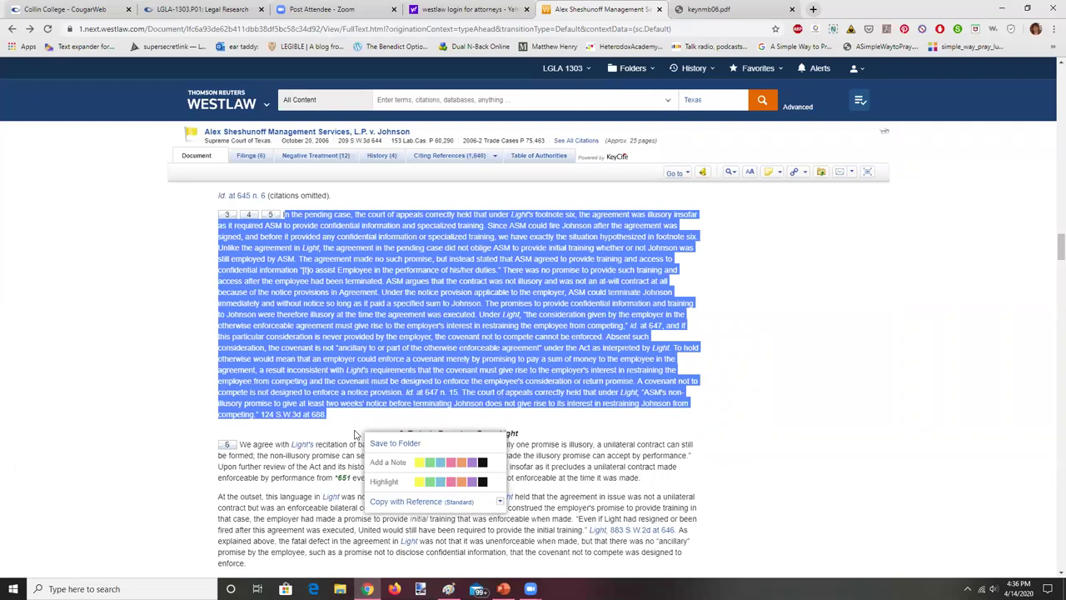
# Switch to PowerPoint and advance to the "How to Find your First Key Number" slide
pyautogui.click(503, 589)
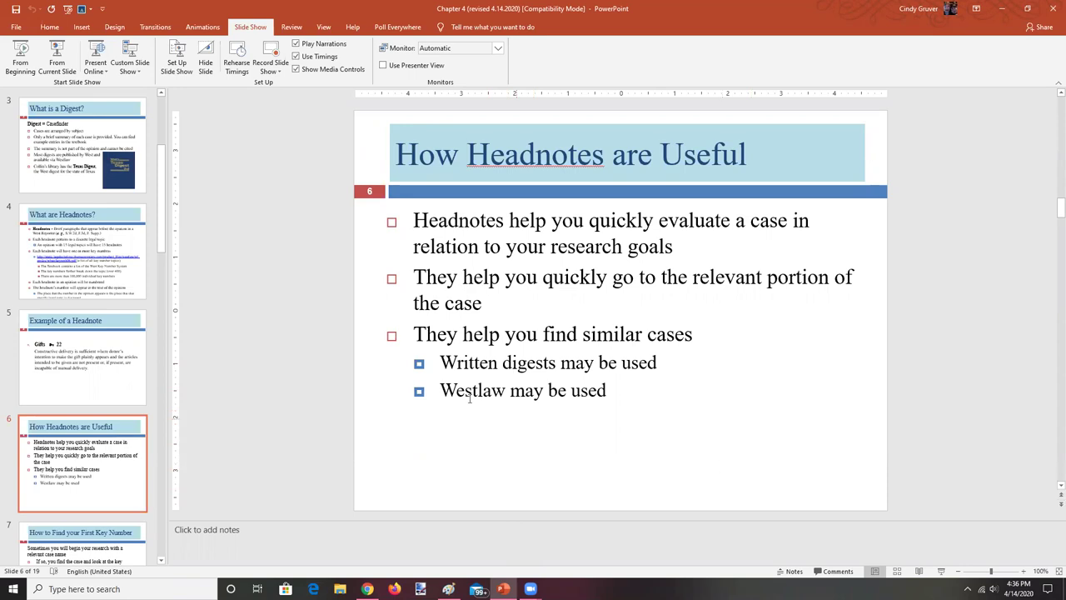
pyautogui.click(1061, 504)
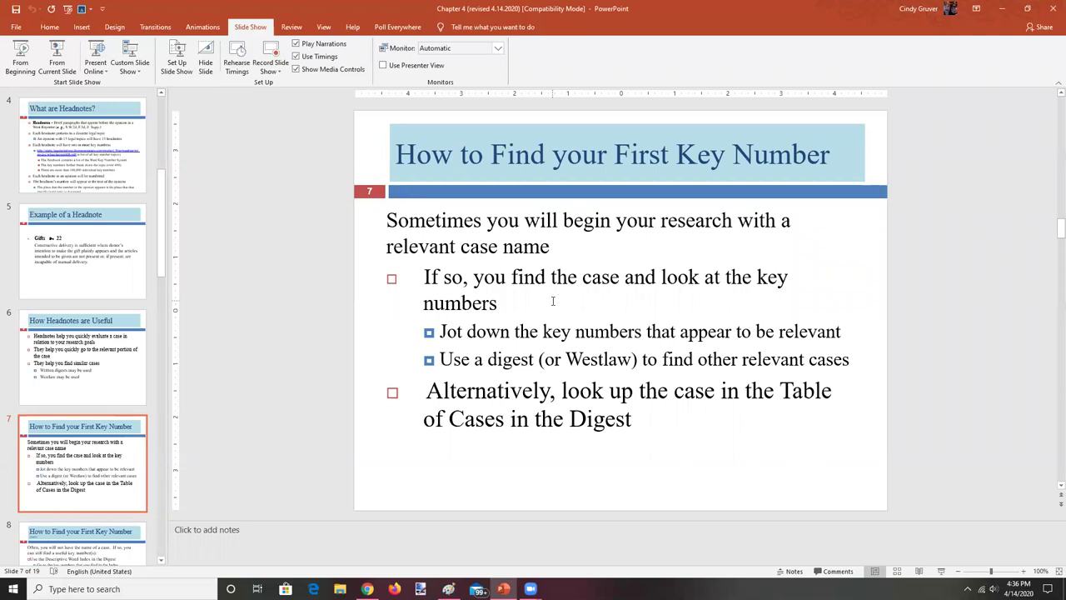
# Switch to Chrome, go from headnote 14 of the Sheshunoff case to its passage in the opinion, and select that paragraph
pyautogui.click(366, 587)
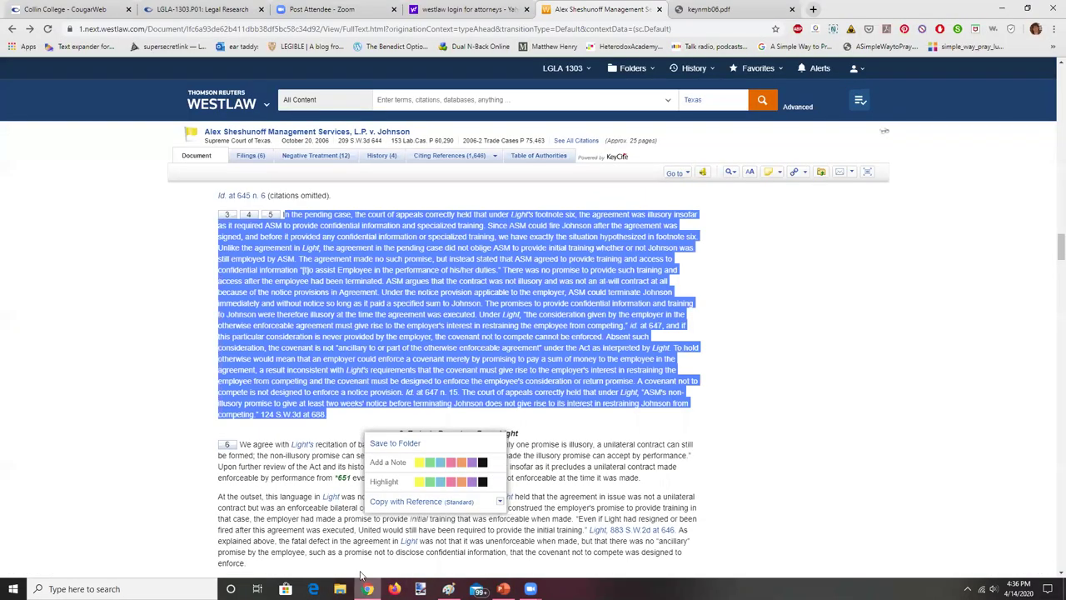
pyautogui.click(10, 30)
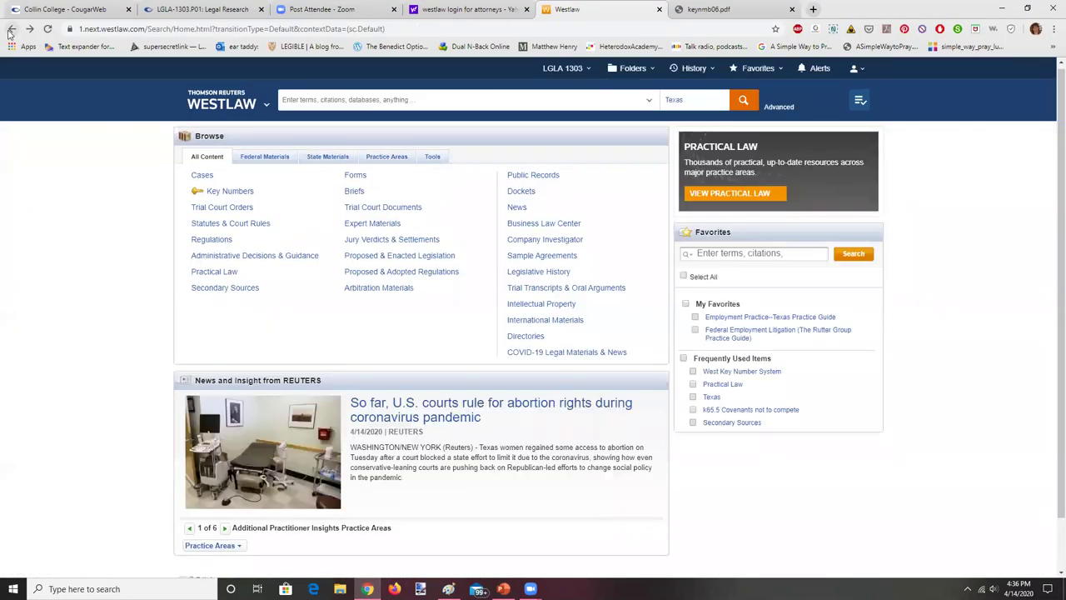
pyautogui.click(29, 29)
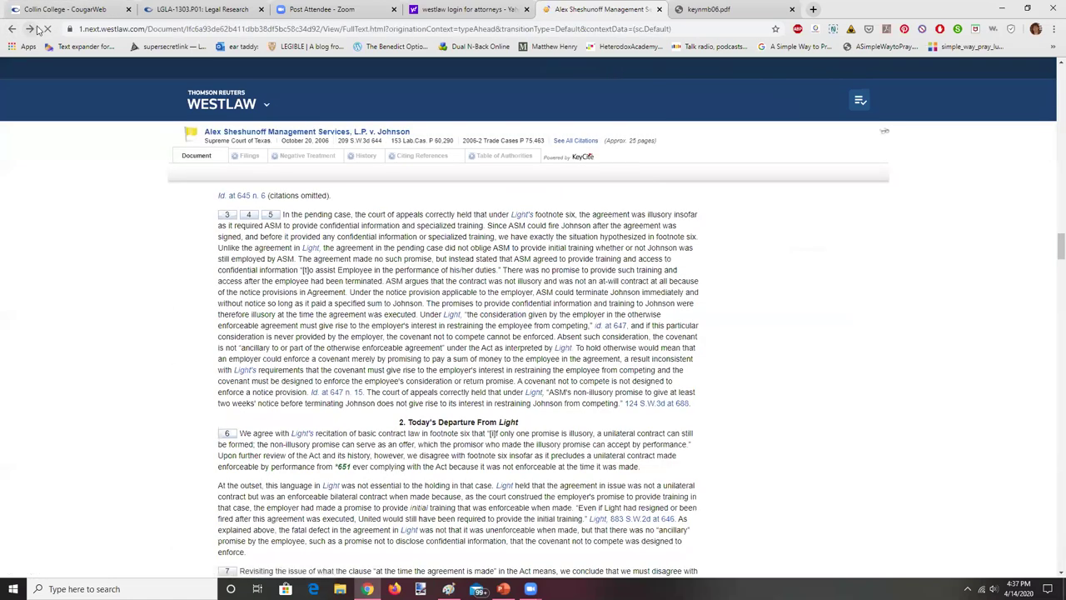
pyautogui.moveTo(1051, 244); pyautogui.dragTo(1051, 139)
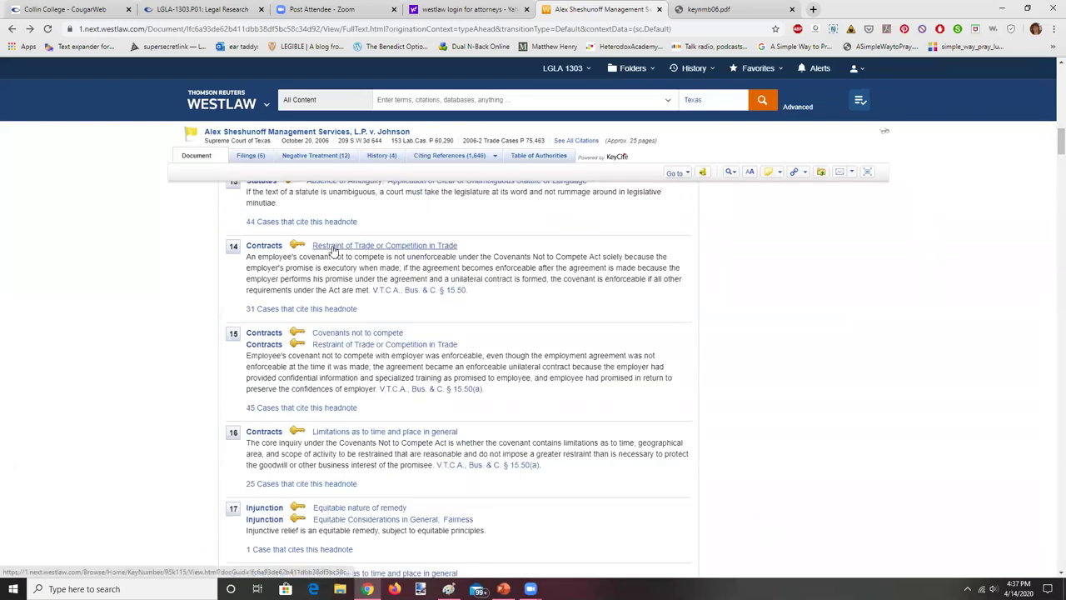
pyautogui.click(232, 248)
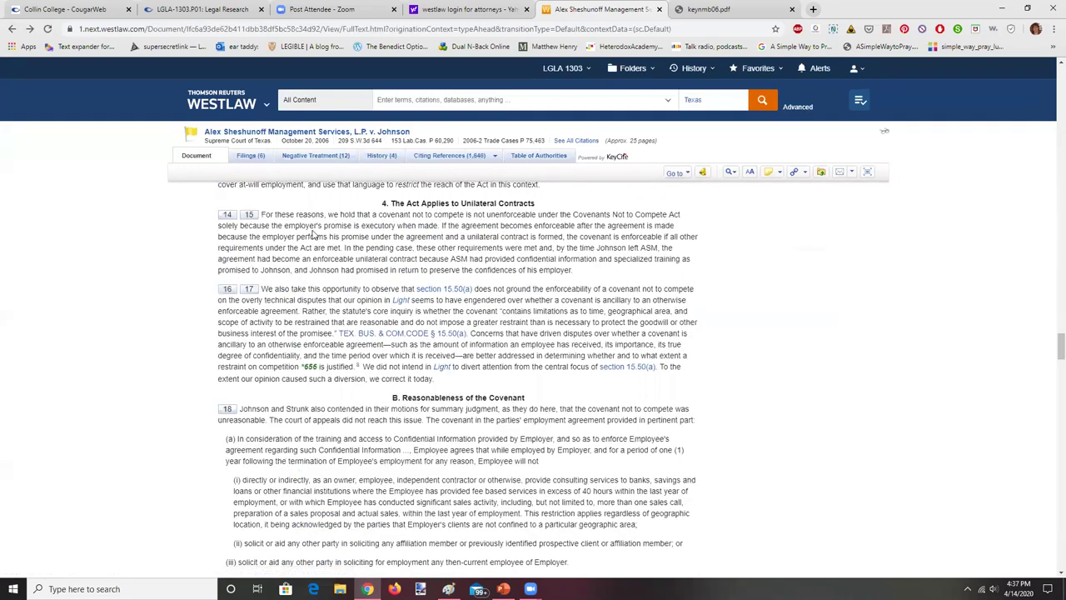
pyautogui.moveTo(260, 215); pyautogui.dragTo(580, 277)
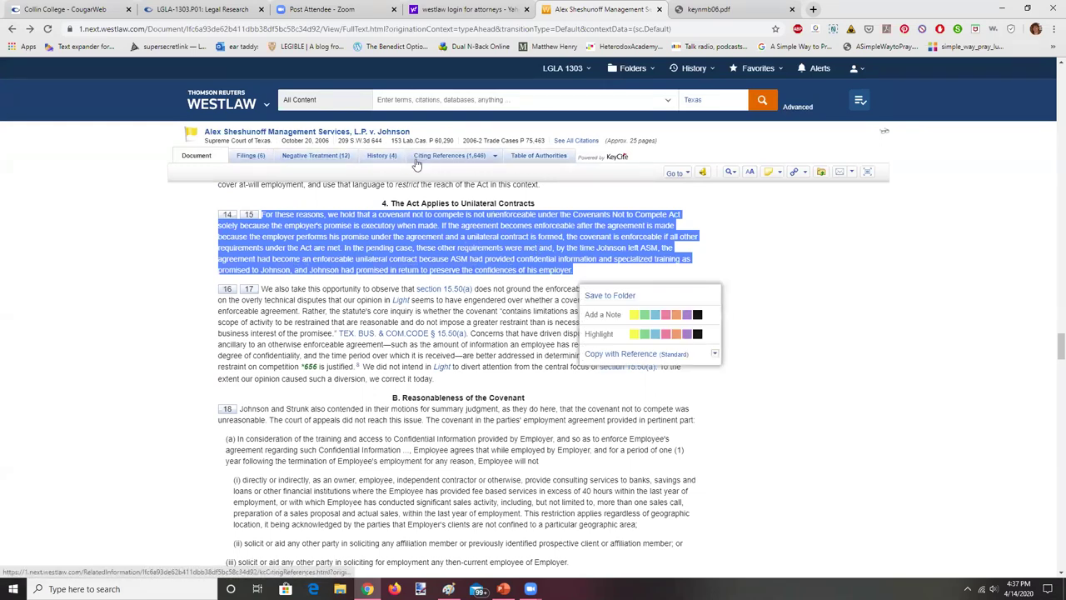
# Return from the opinion passage to headnote 14 and open its "Restraint of Trade or Competition in Trade" key number
pyautogui.moveTo(427, 164)
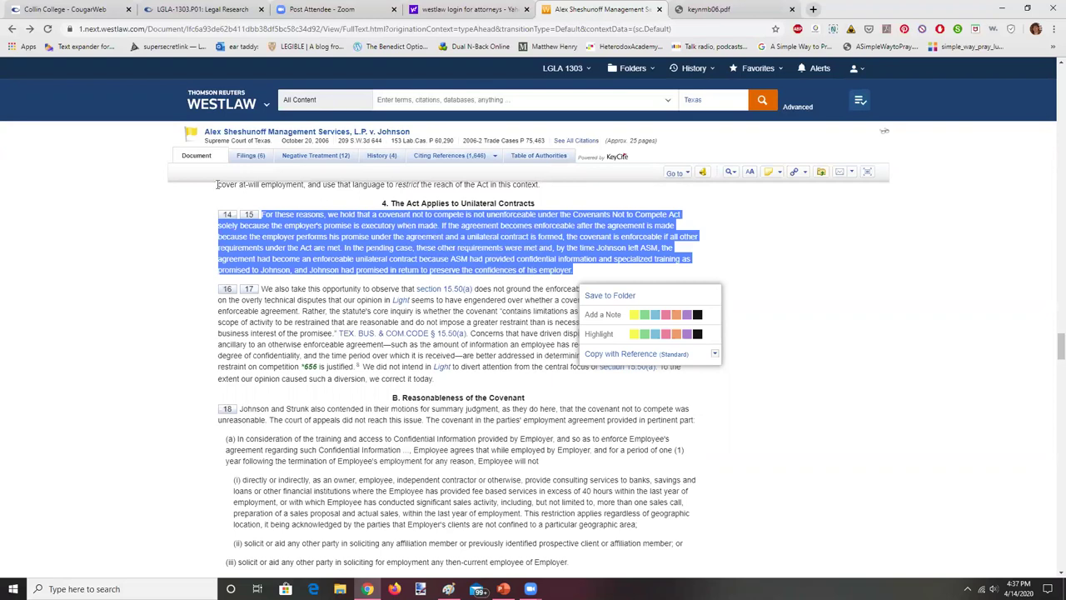
pyautogui.click(227, 216)
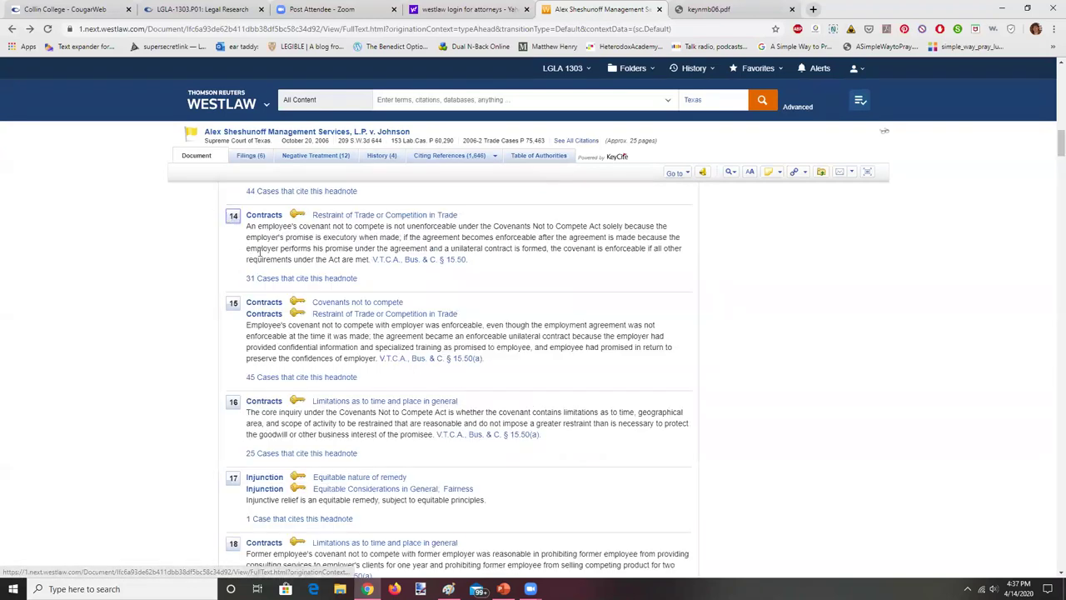
pyautogui.click(351, 218)
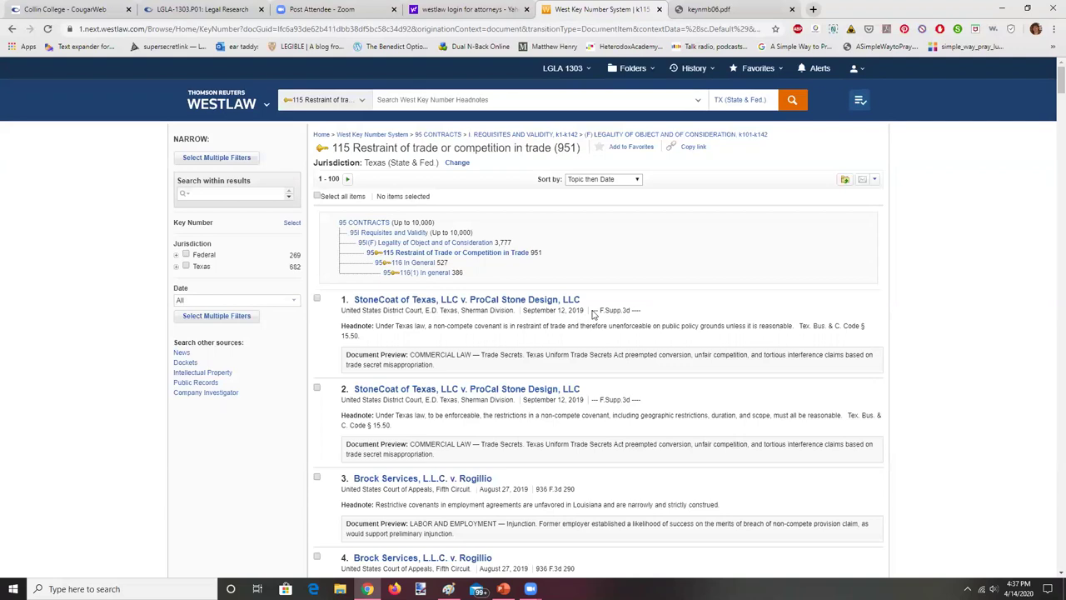
# Open StoneCoat of Texas, LLC v. ProCal Stone Design, LLC from the key number results and view its Contracts headnotes from 34 on
pyautogui.click(406, 301)
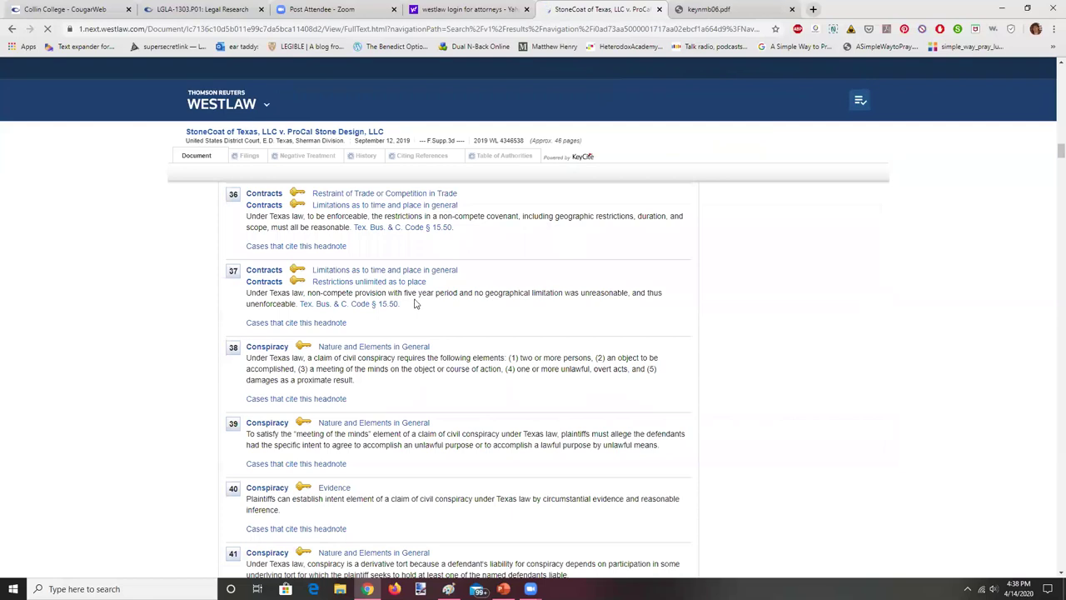
pyautogui.scroll(2, 417, 302)
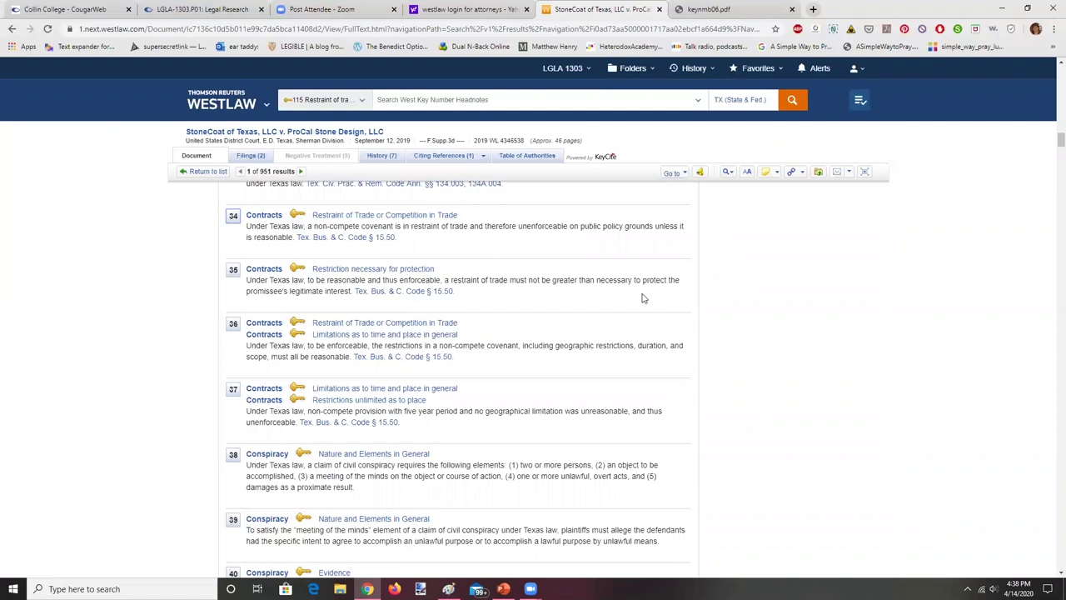
pyautogui.click(685, 172)
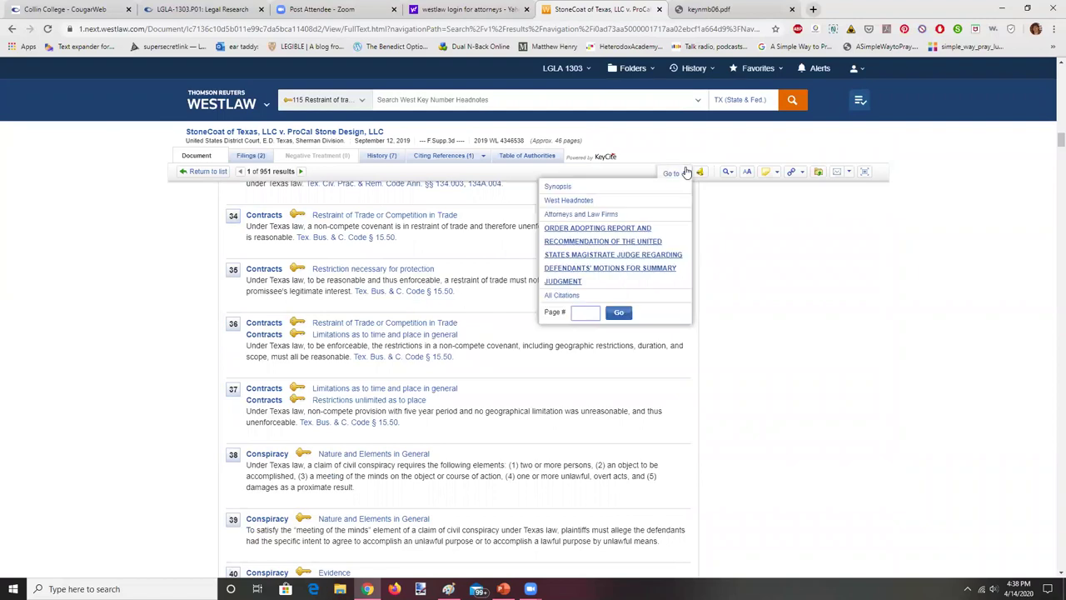
pyautogui.click(748, 235)
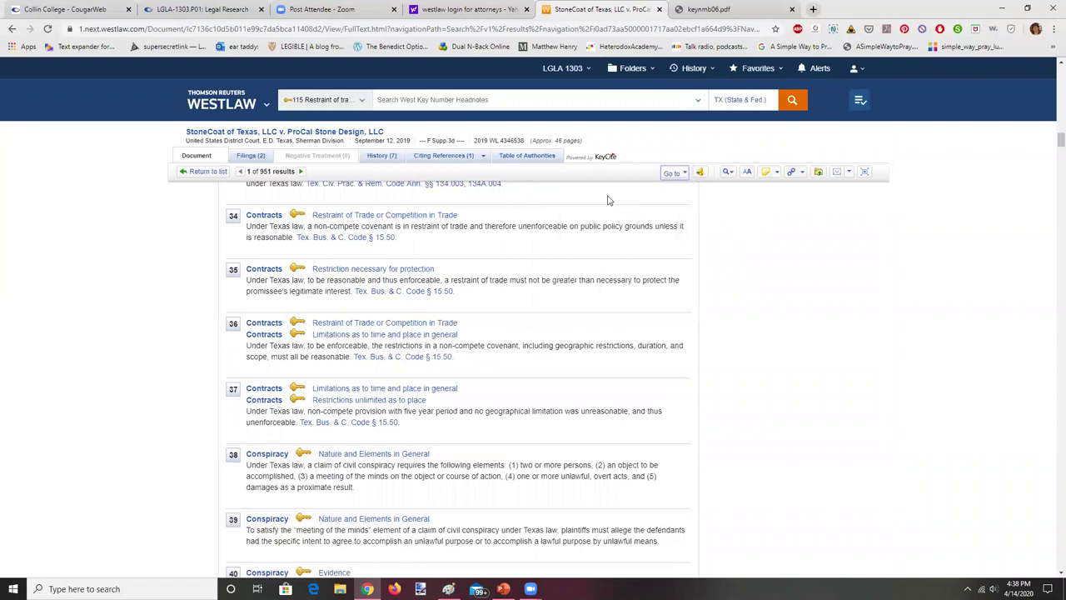
# Search within the StoneCoat case for "Sheshunoff" and close the document search
pyautogui.click(726, 175)
pyautogui.write('Sheshunoff')
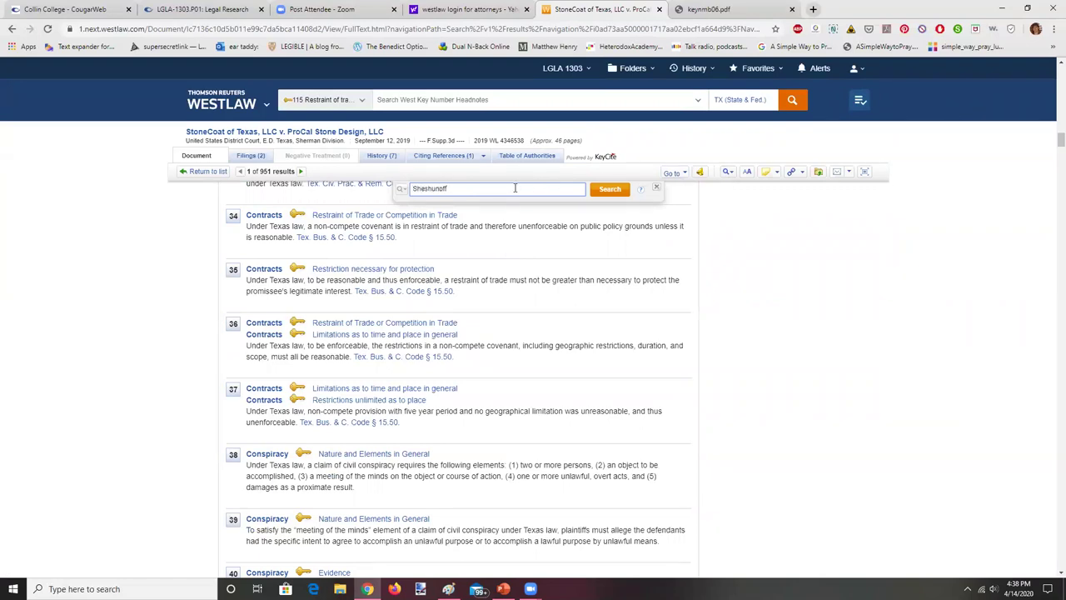
pyautogui.press('Return')
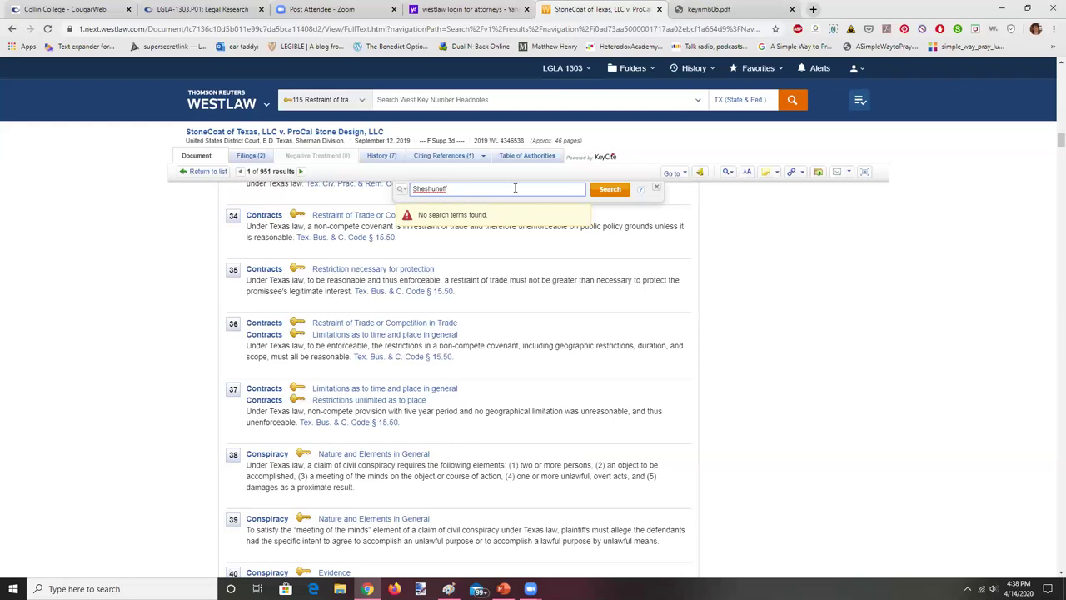
pyautogui.click(657, 187)
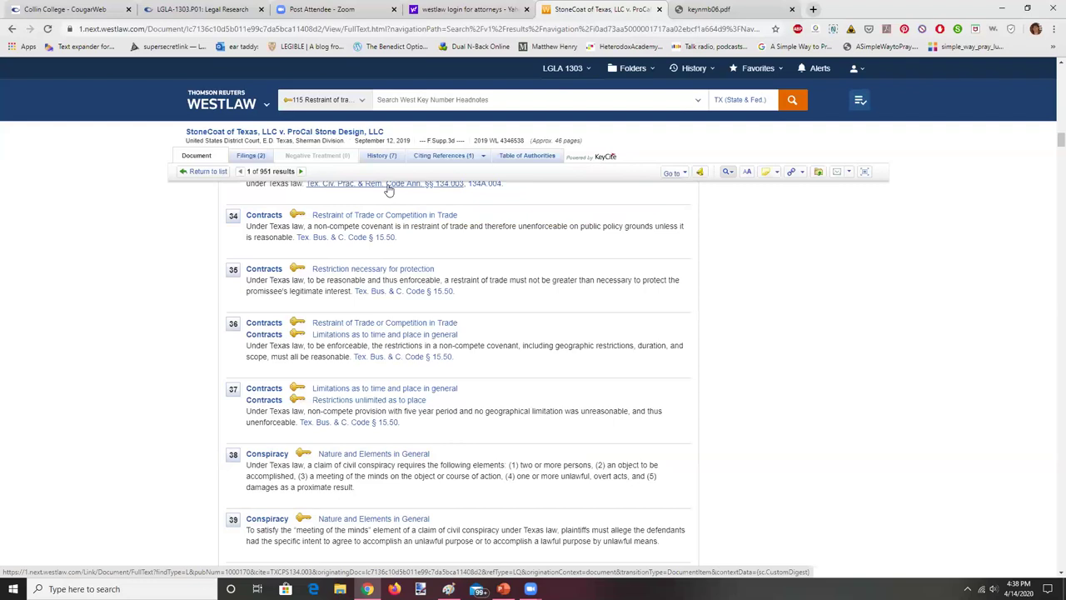
# Return to the key number 115 case list and switch to PowerPoint's "How to Find your First Key Number" slide
pyautogui.click(11, 30)
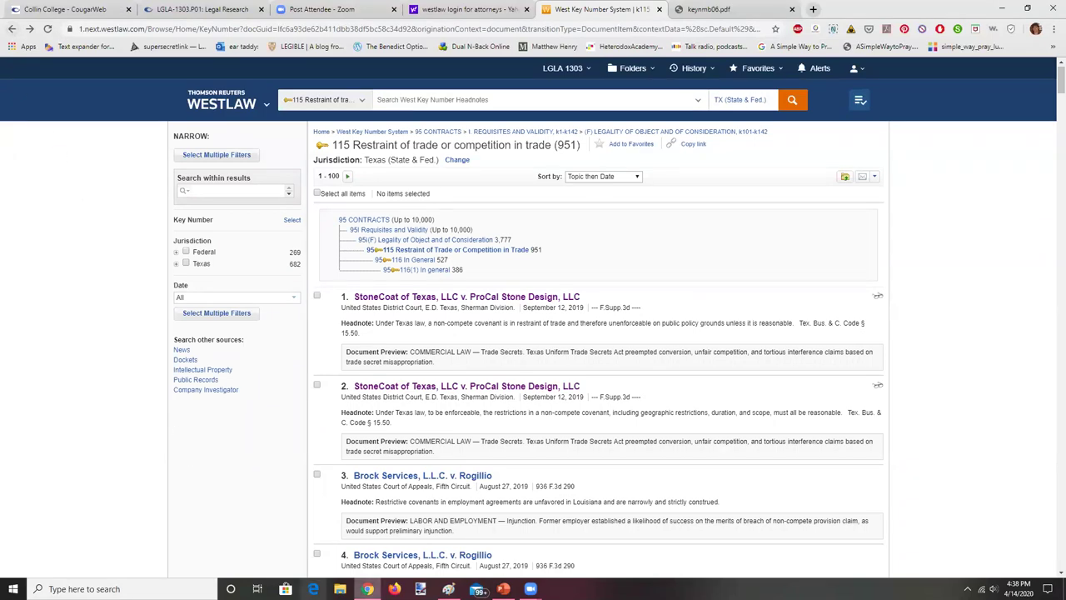
pyautogui.click(503, 588)
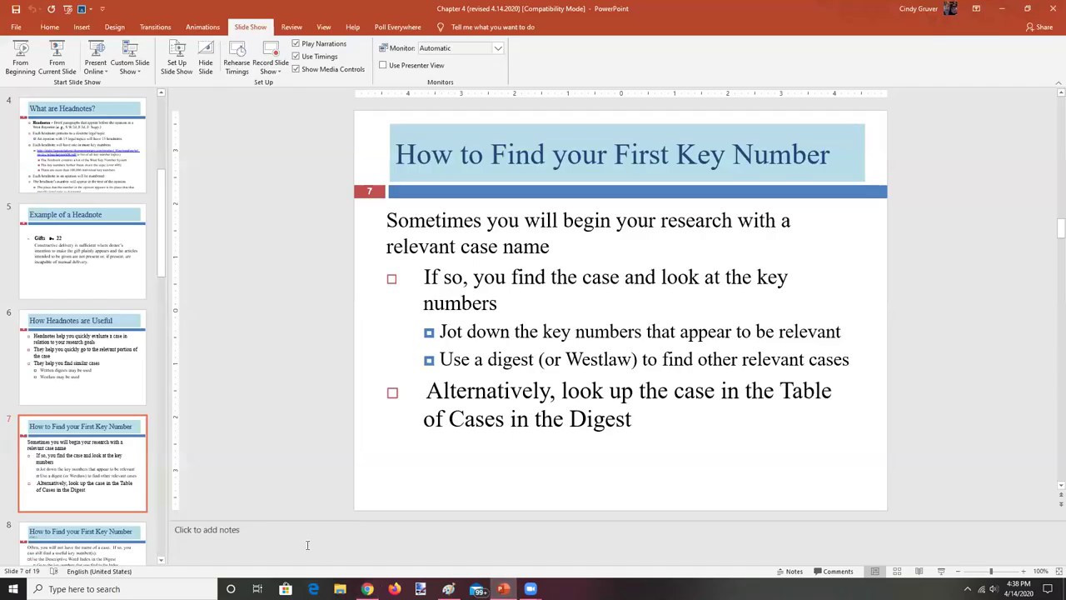
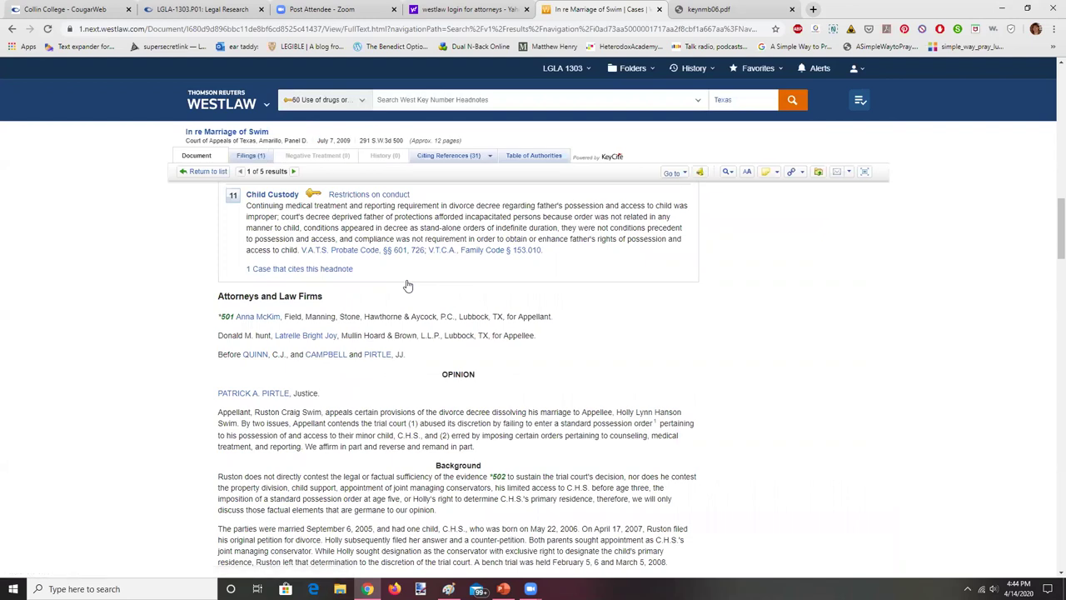
# Open headnote 8's "Visitation Conditions" key number from the child custody case, and view the headnotes of the second case listed under it
pyautogui.moveTo(1052, 230); pyautogui.dragTo(1052, 193)
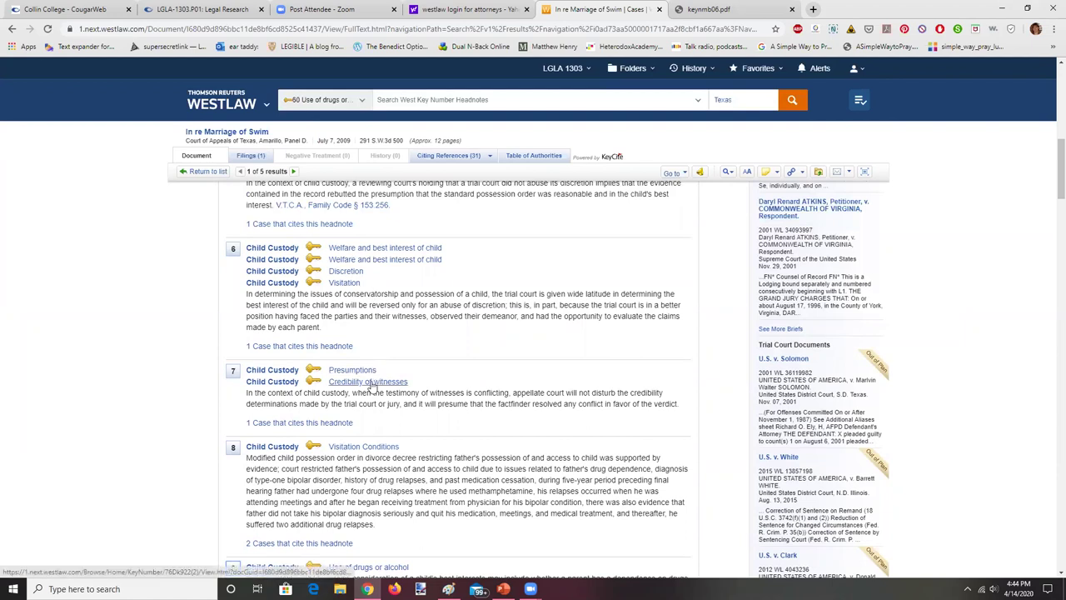
pyautogui.click(371, 451)
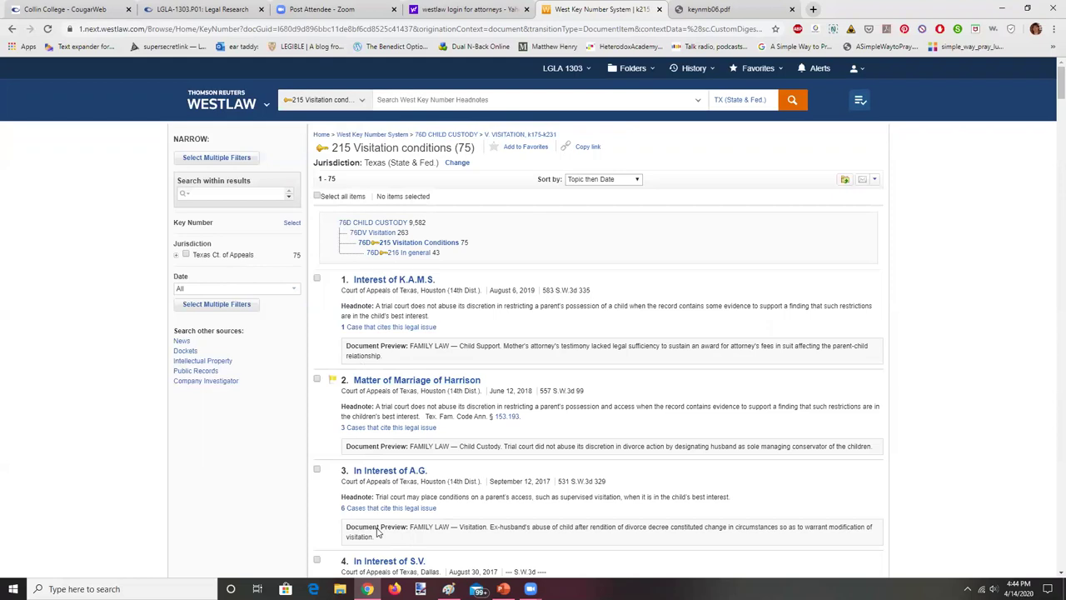
pyautogui.click(425, 381)
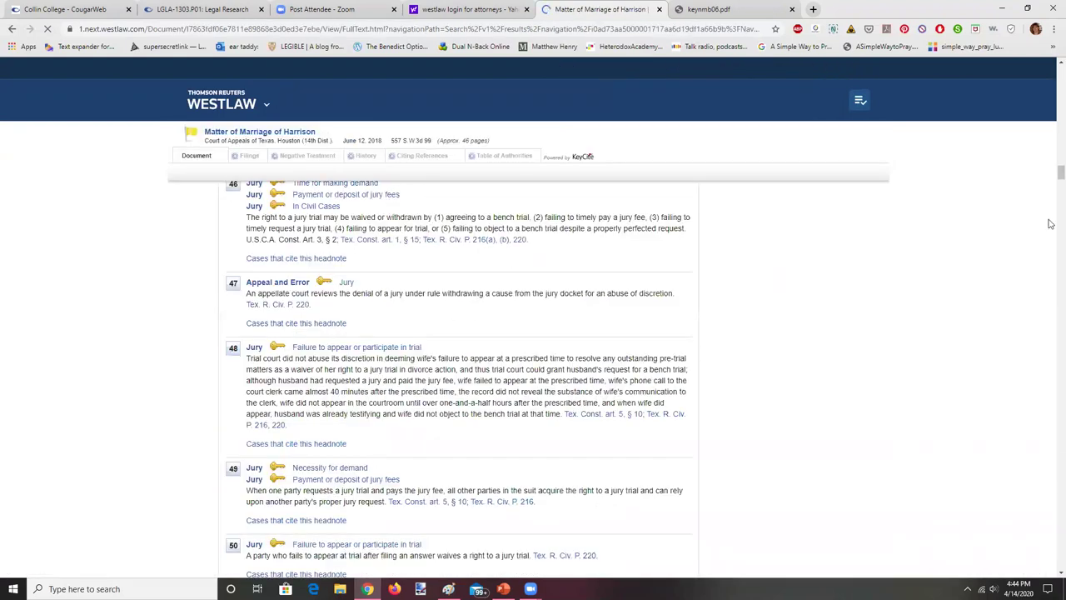
pyautogui.moveTo(1051, 177); pyautogui.dragTo(1051, 135)
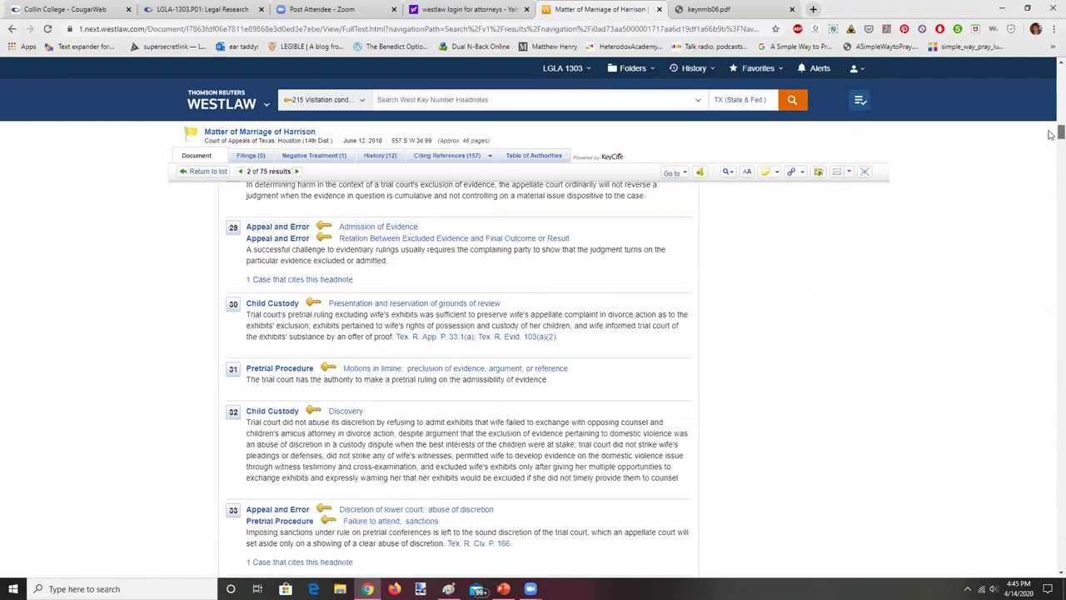
# Reopen the StoneCoat case from the recent documents history, switch to PowerPoint, and advance to the "How to Find your First Key Number" slide
pyautogui.click(712, 70)
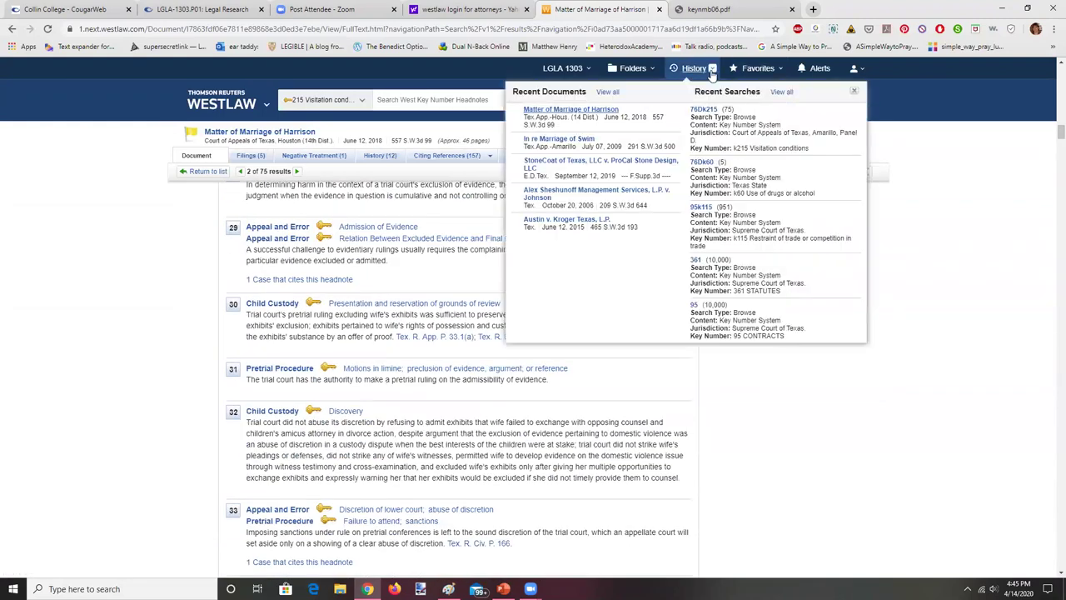
pyautogui.click(563, 163)
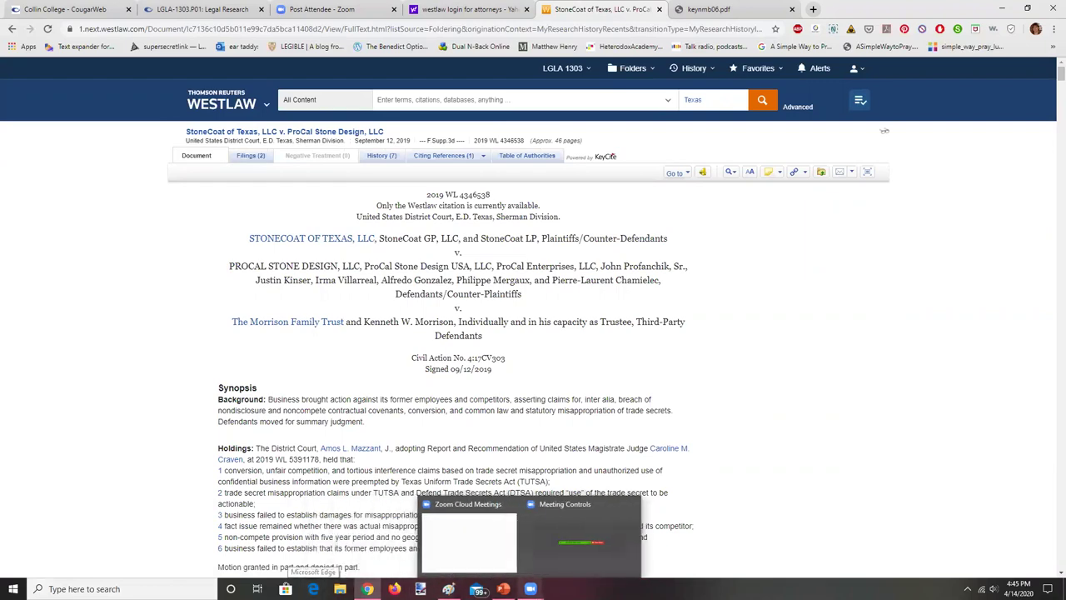
pyautogui.click(503, 588)
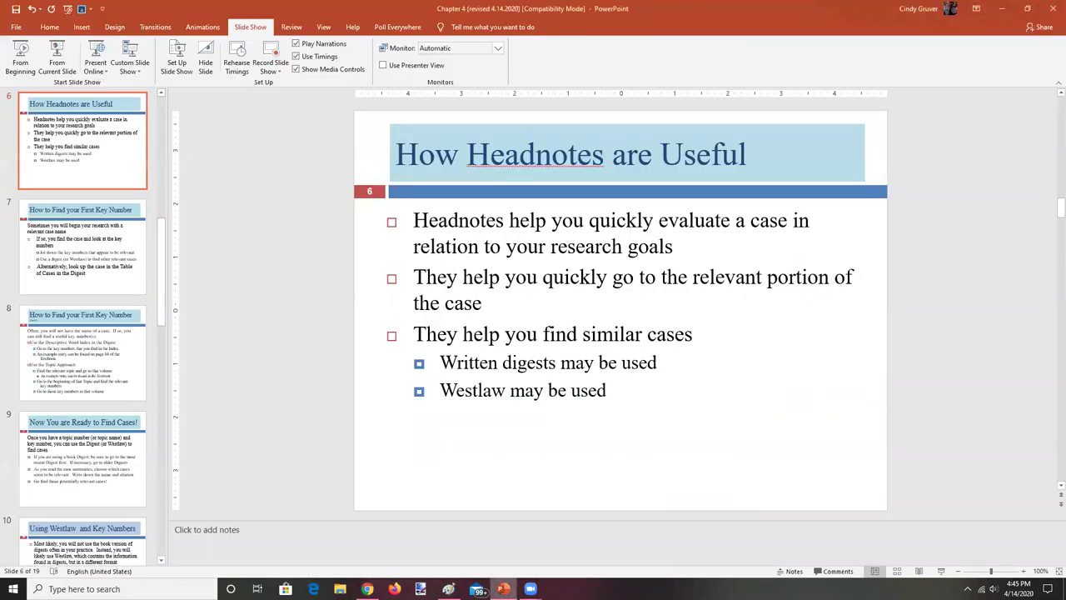
pyautogui.click(1051, 508)
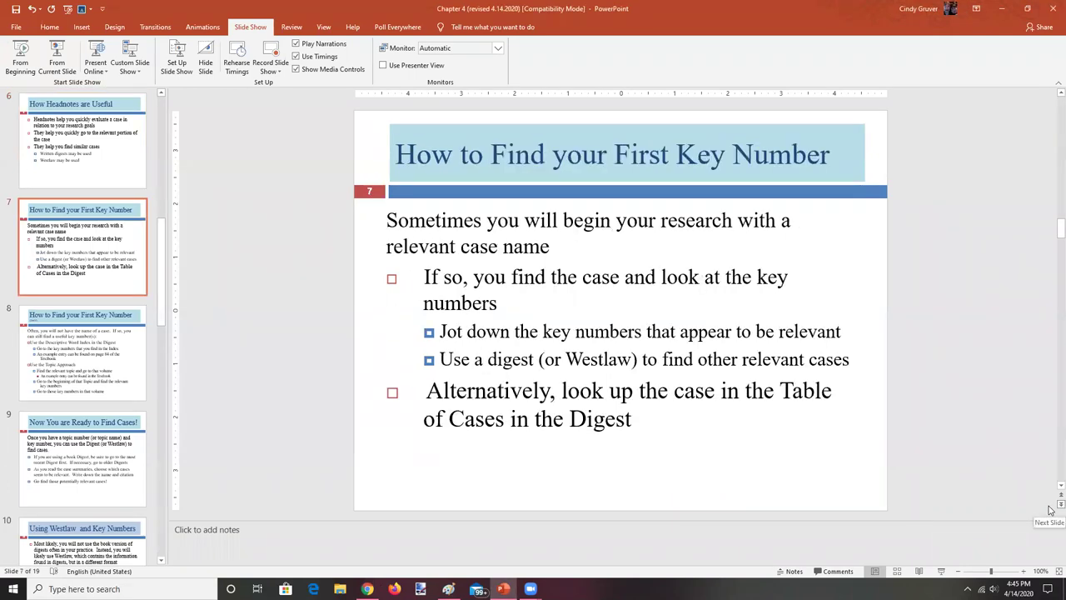
# Advance the lecture presentation from slide 7 to the "American Law Reports (A.L.R.)" slide
pyautogui.click(1051, 508)
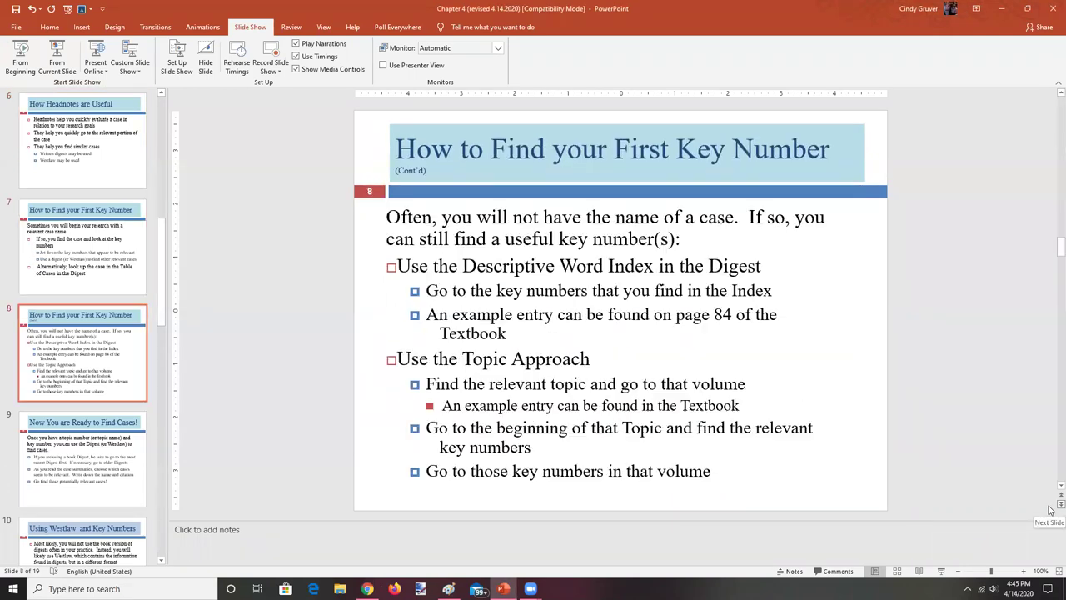
pyautogui.click(1051, 509)
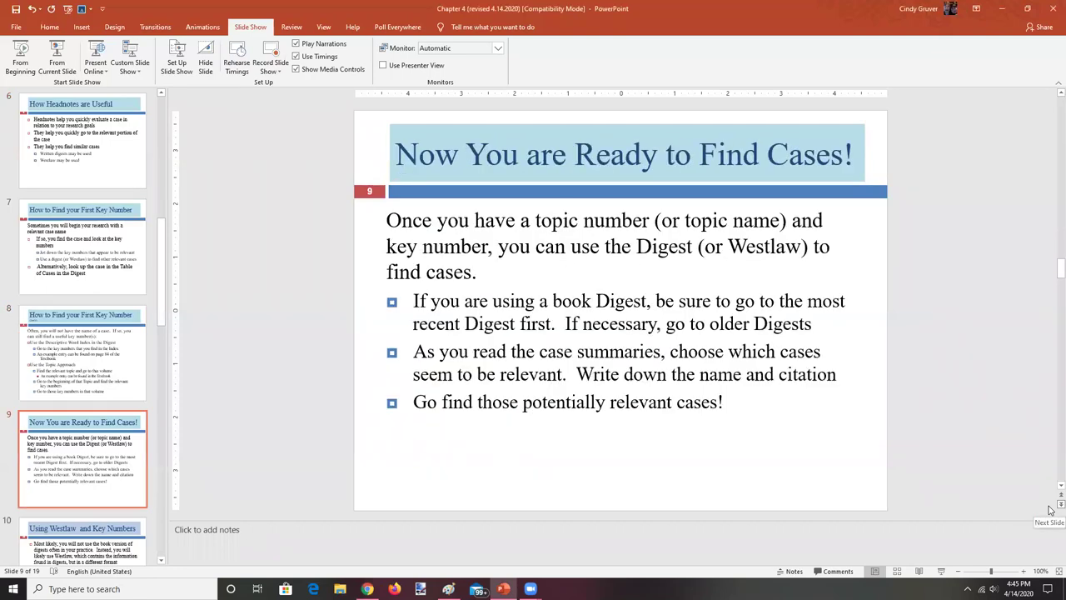
pyautogui.click(1051, 508)
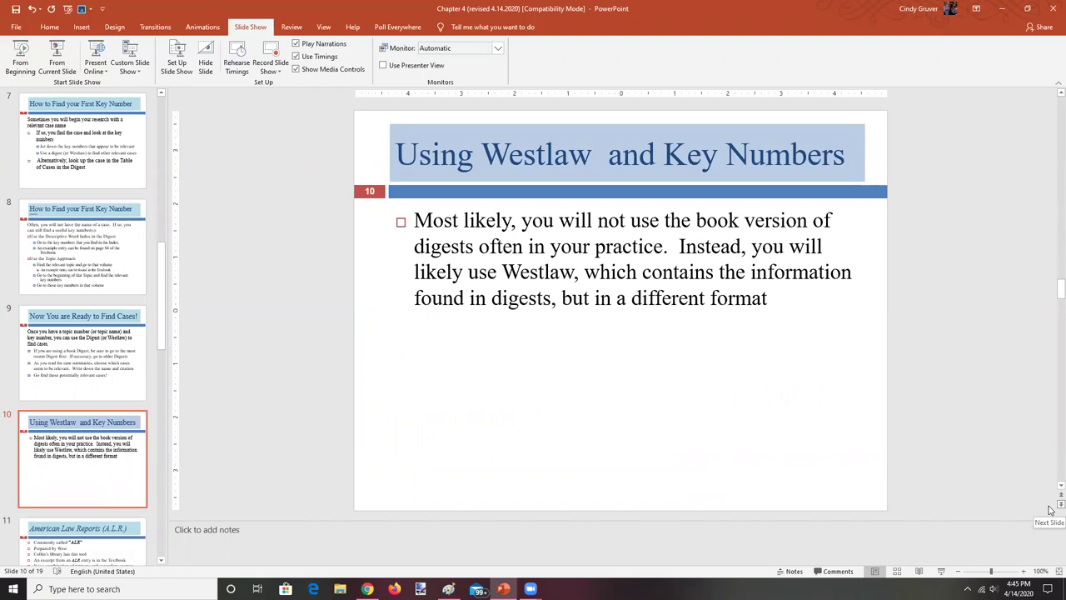
pyautogui.click(1051, 508)
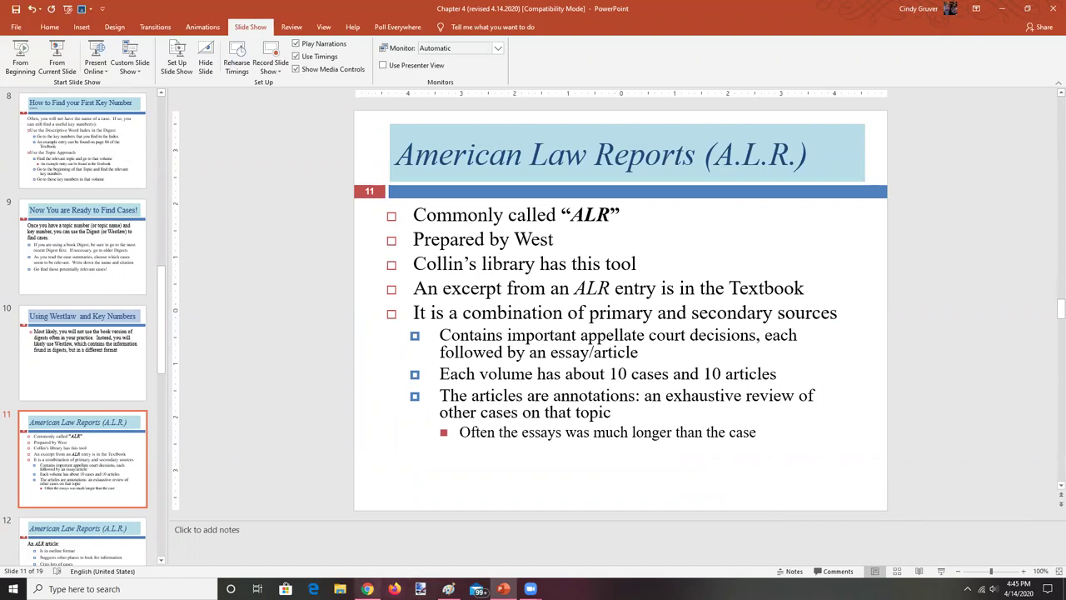
# Switch to Westlaw in Chrome, return to its home page, and browse the West Key Number System's topic list
pyautogui.click(372, 588)
pyautogui.click(219, 107)
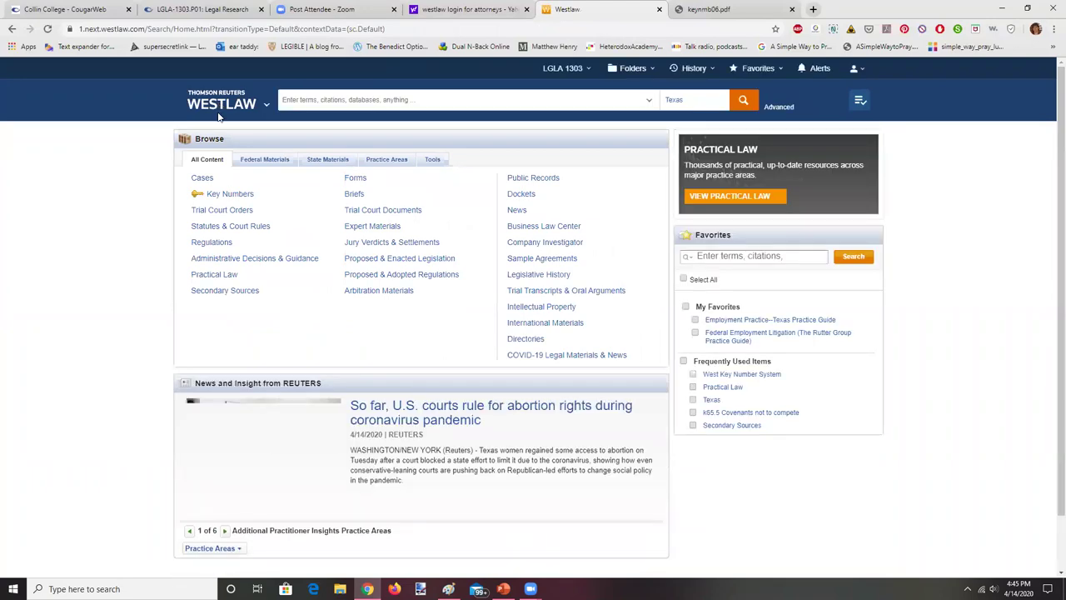
pyautogui.click(230, 197)
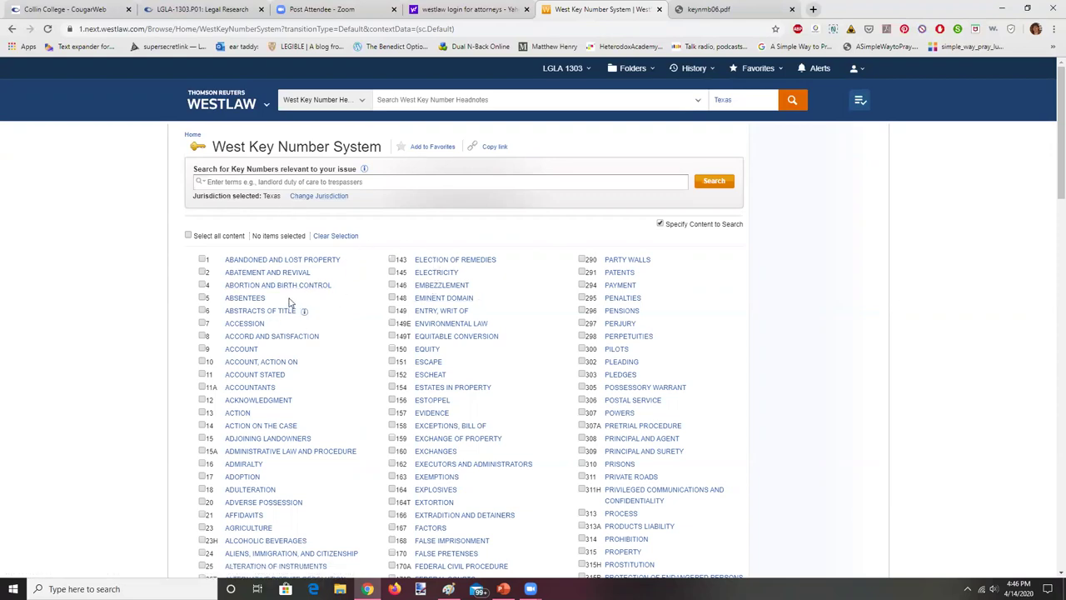
pyautogui.moveTo(1052, 188); pyautogui.dragTo(1051, 158)
# Search the key numbers for "best interest of child" and open Child Custody key number 76, "Welfare and best interest of child"
pyautogui.click(210, 182)
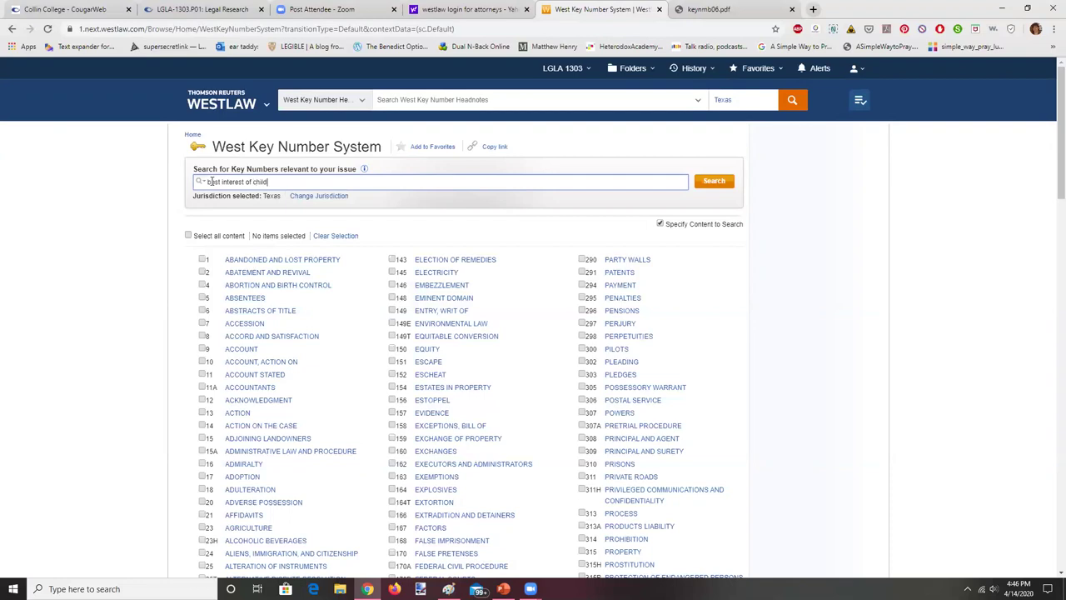
pyautogui.click(712, 182)
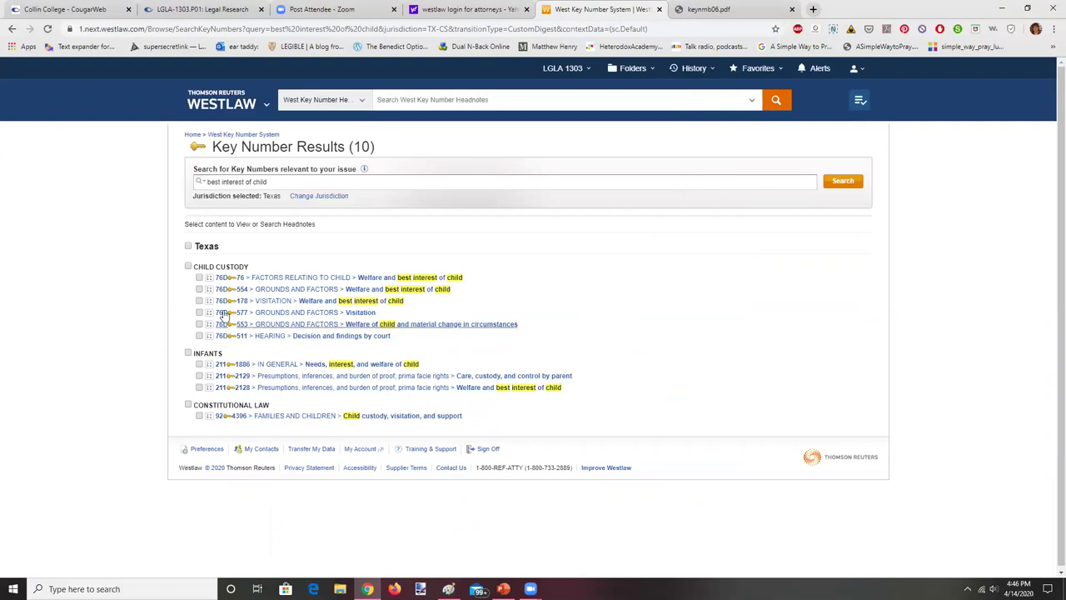
pyautogui.click(220, 284)
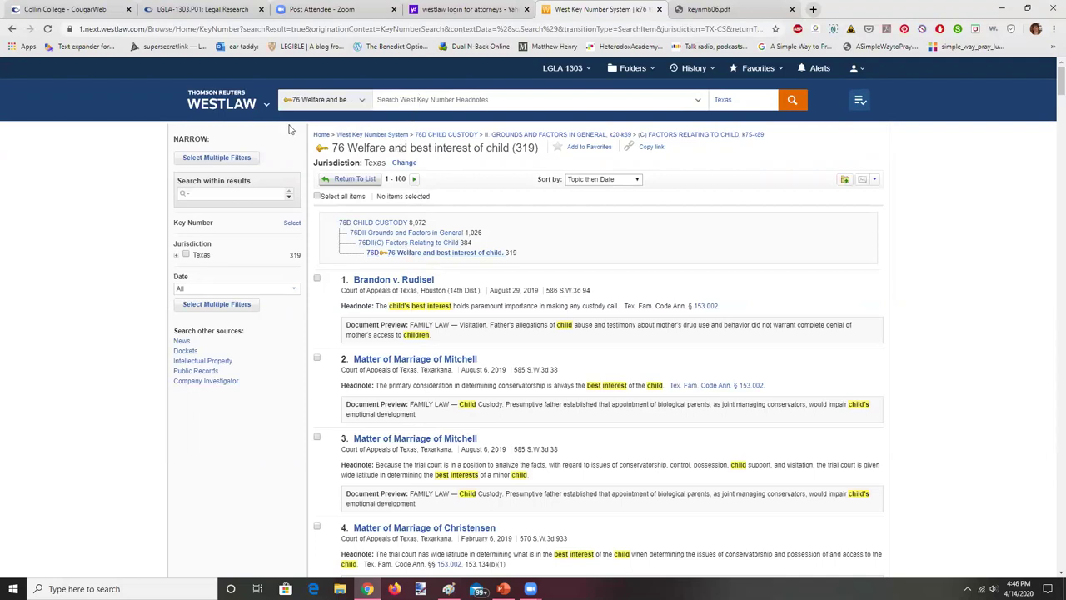
# Reopen the West Key Number System from the home page and add related federal content to the Texas jurisdiction
pyautogui.click(209, 115)
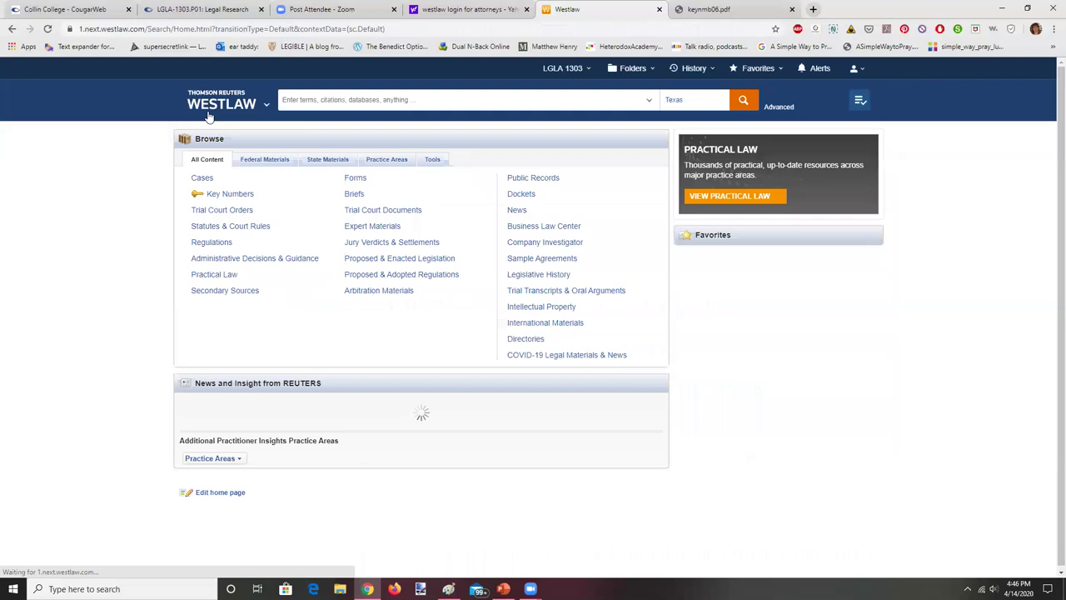
pyautogui.click(231, 199)
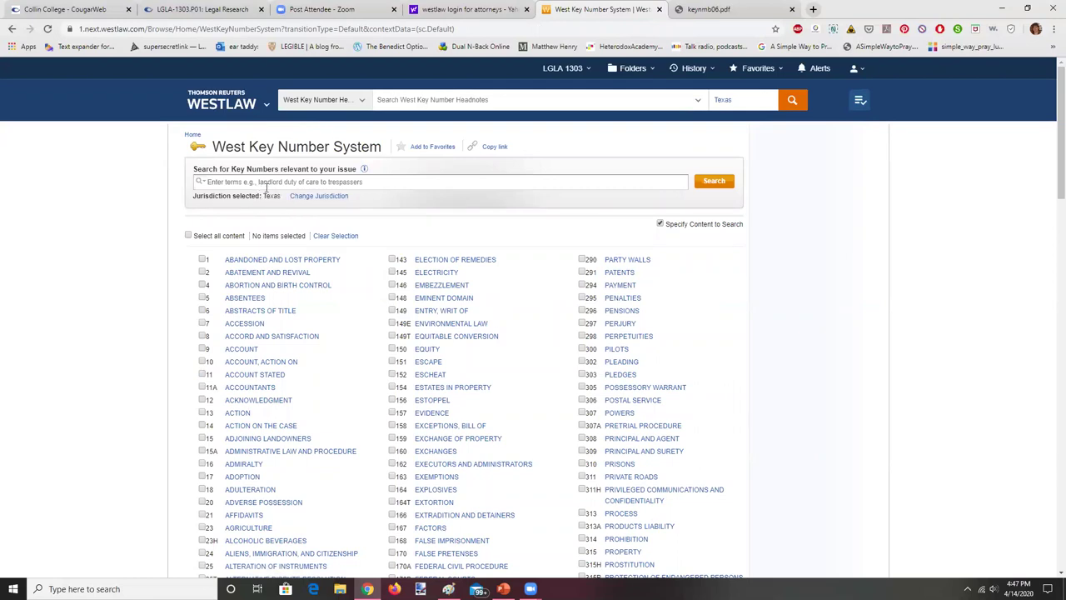
pyautogui.click(312, 197)
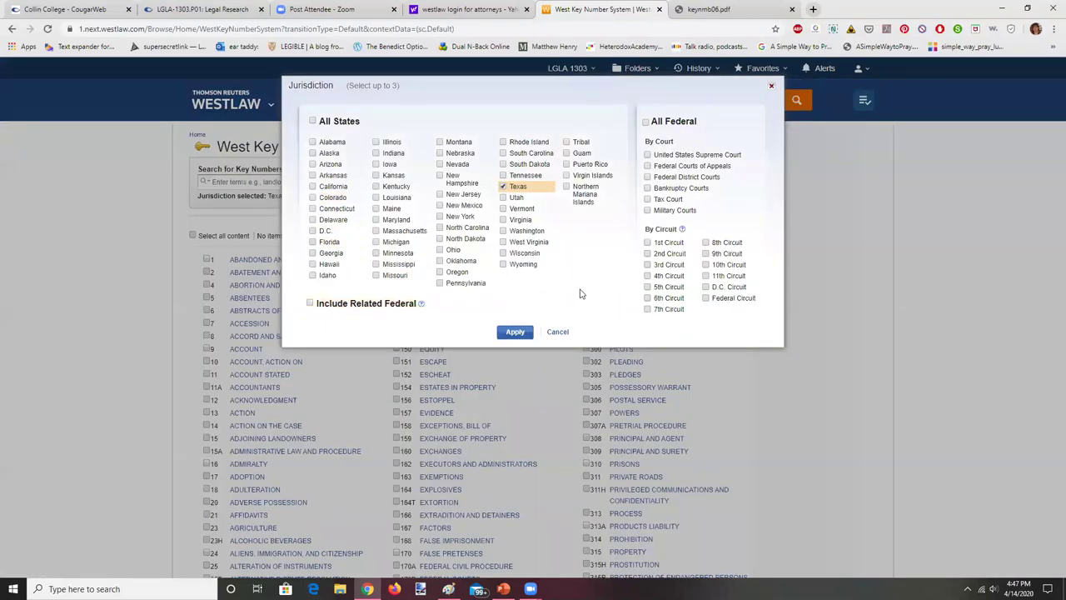
pyautogui.click(309, 304)
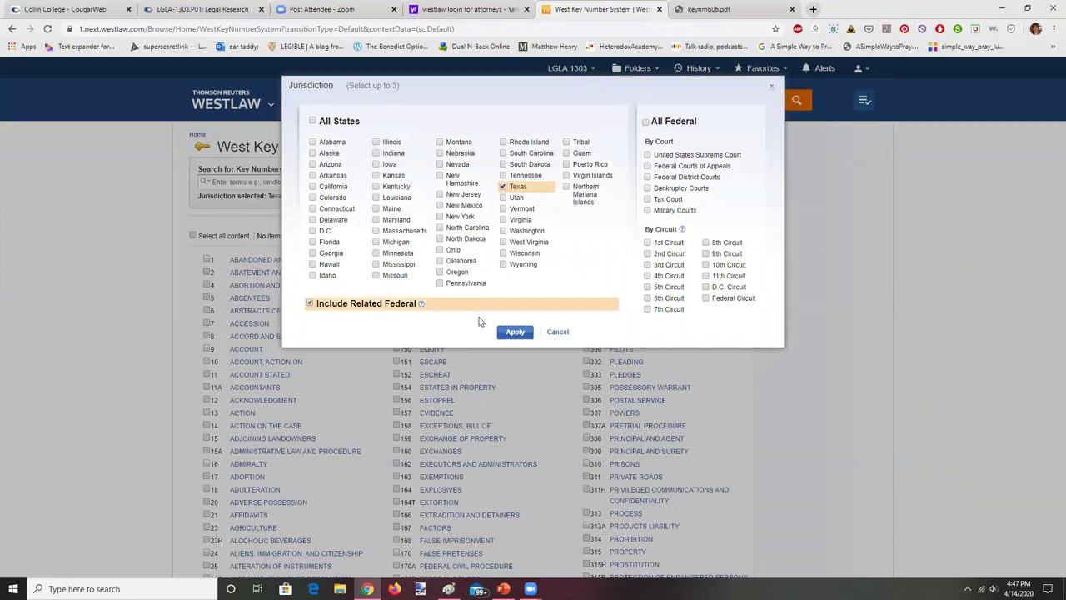
pyautogui.click(513, 333)
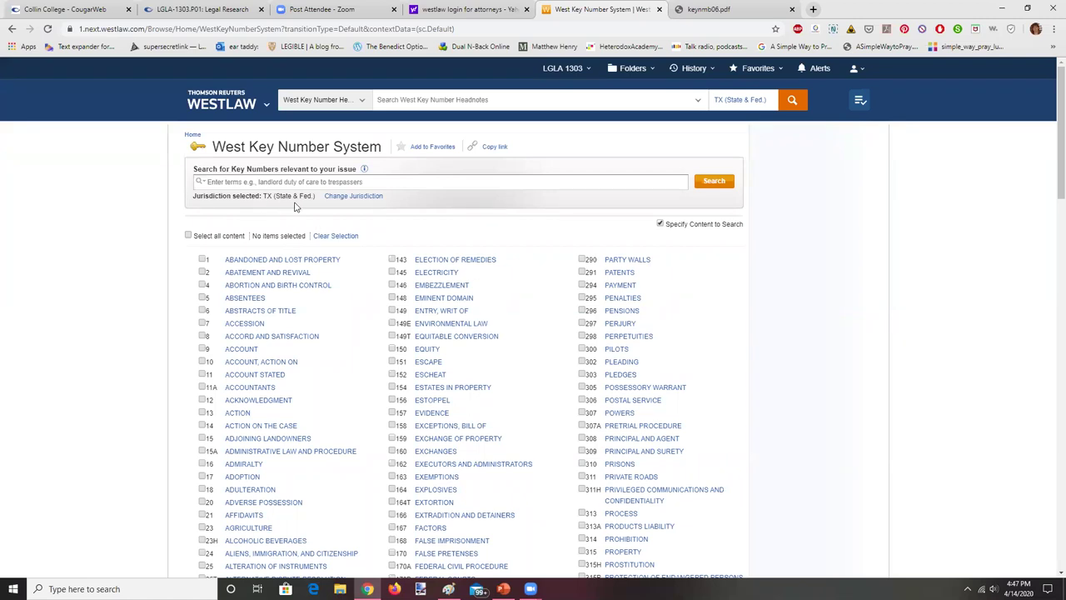
# Open the key numbers through the Texas state materials from the Westlaw home page, and switch back to the PowerPoint presentation
pyautogui.click(221, 103)
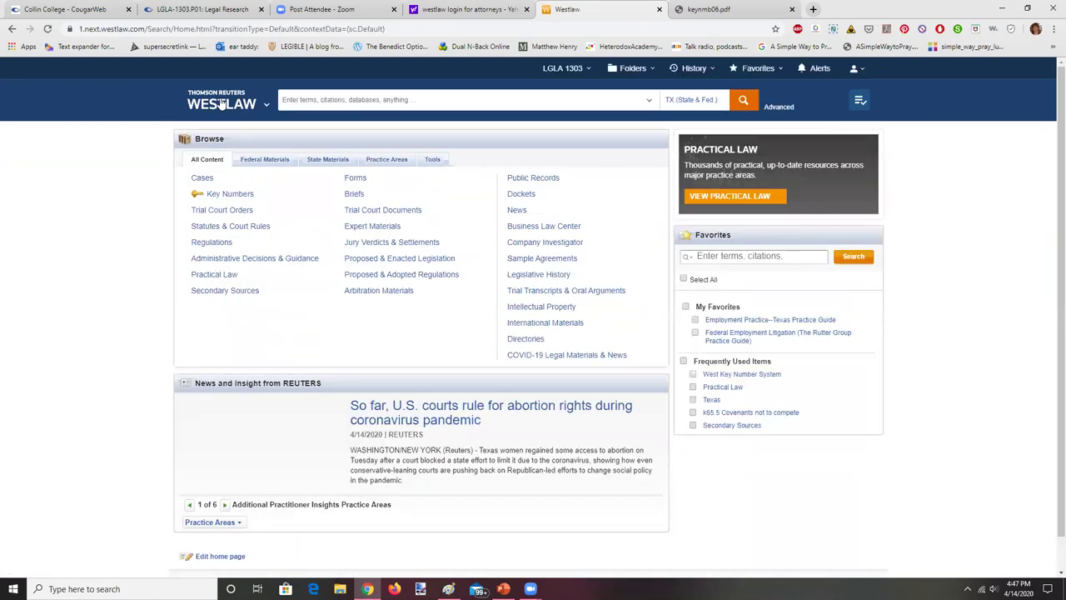
pyautogui.click(336, 160)
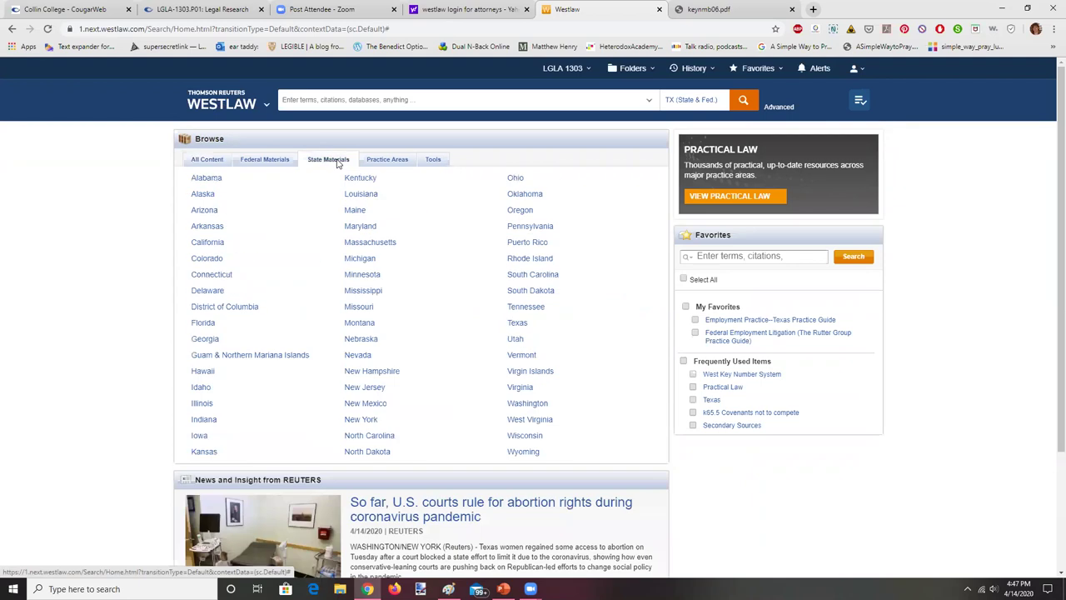
pyautogui.click(514, 324)
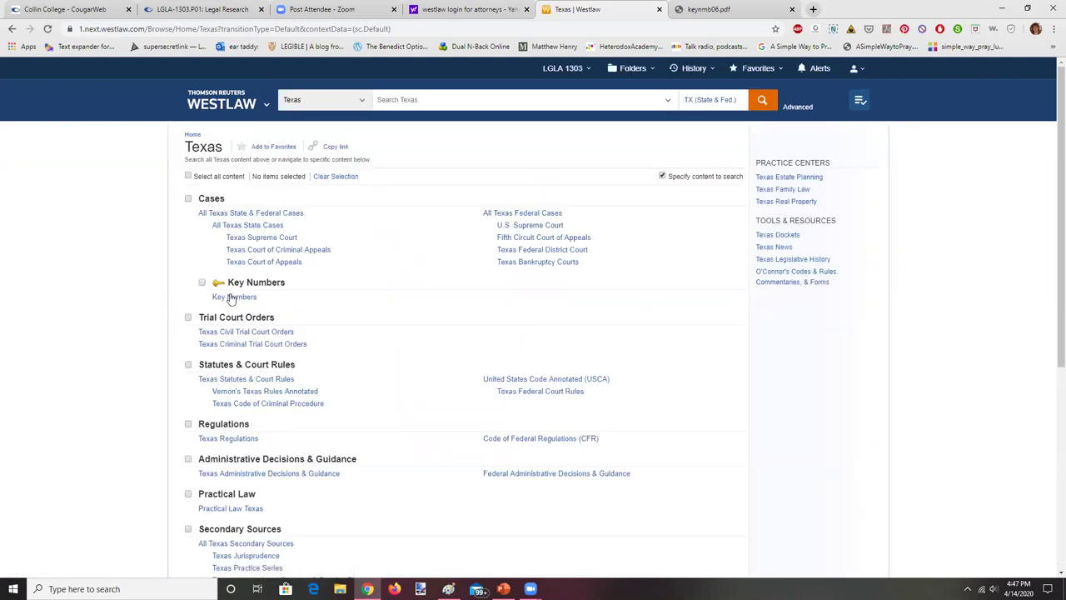
pyautogui.click(232, 298)
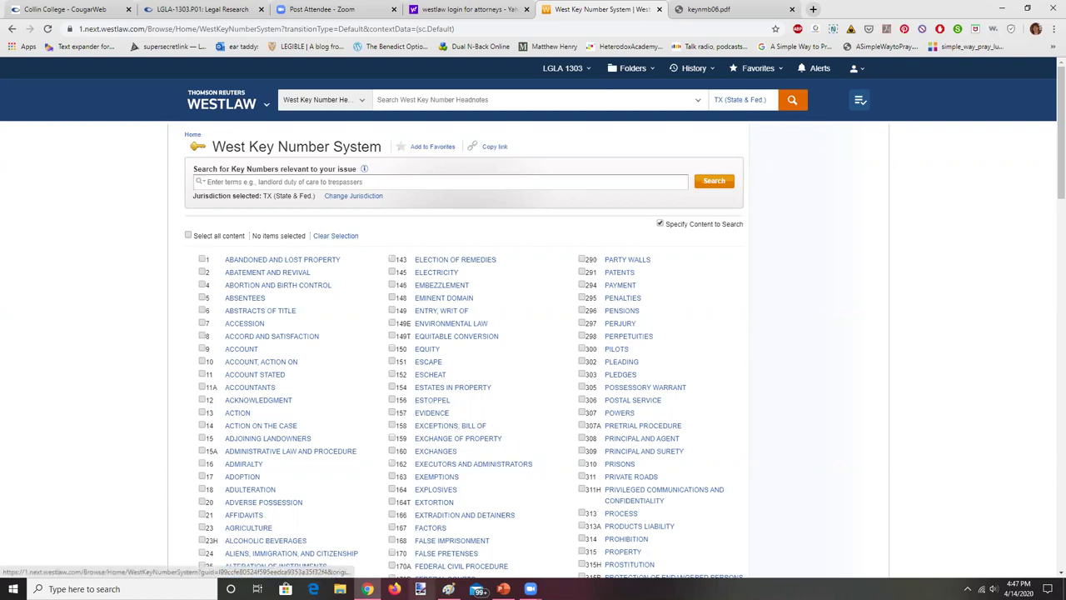
pyautogui.click(503, 589)
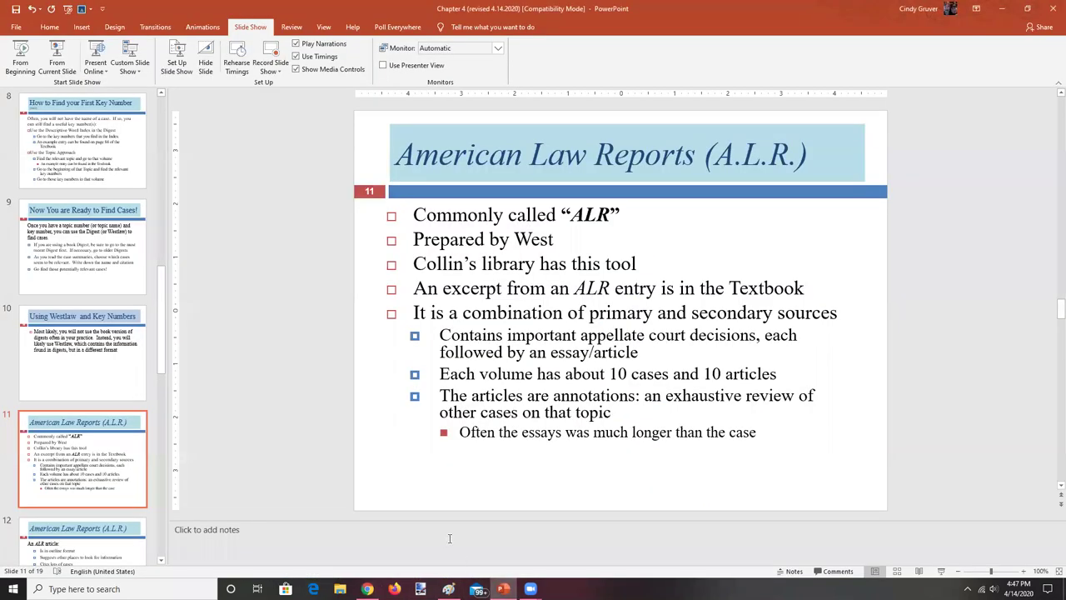